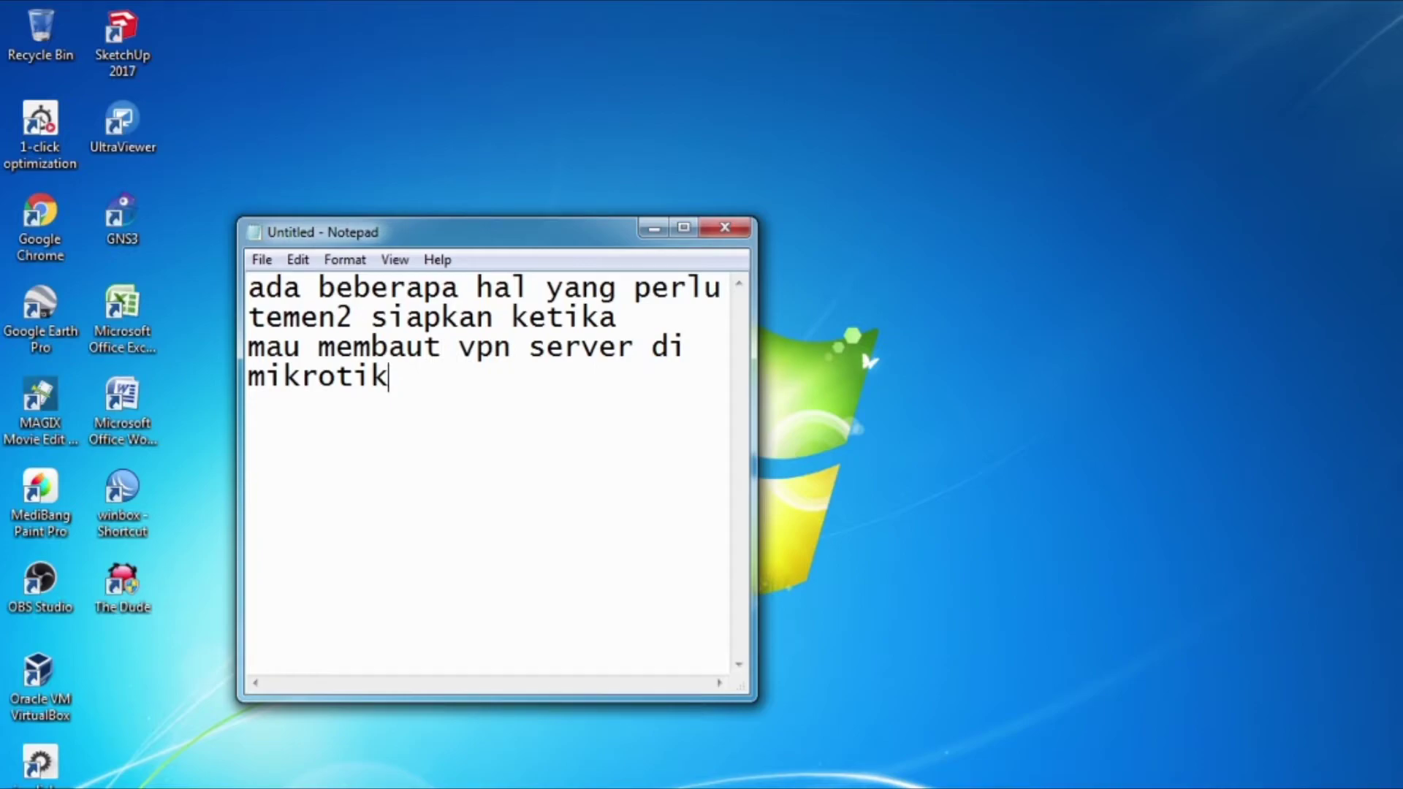
Step: Clear the old VPN note in Notepad and begin a new one with 'pet'
key(ctrl+a)
key(Delete)
text(pet)
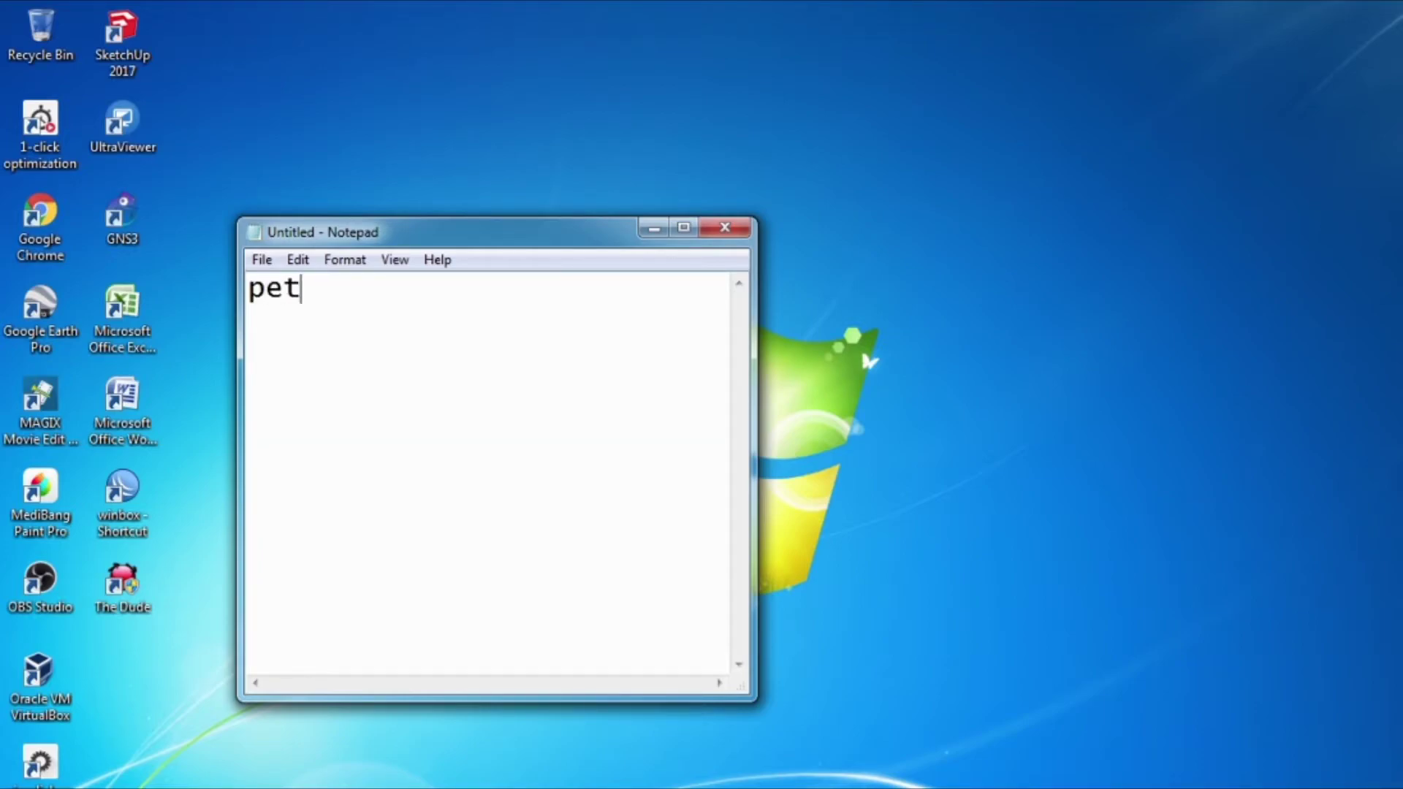
Step: Write the lines 'pertama', 'di mikrotik harus ada ip', 'publik' and 'mengaktipkan pptp di mikrotik'
key(BackSpace)
key(BackSpace)
key(BackSpace)
text(pertama)
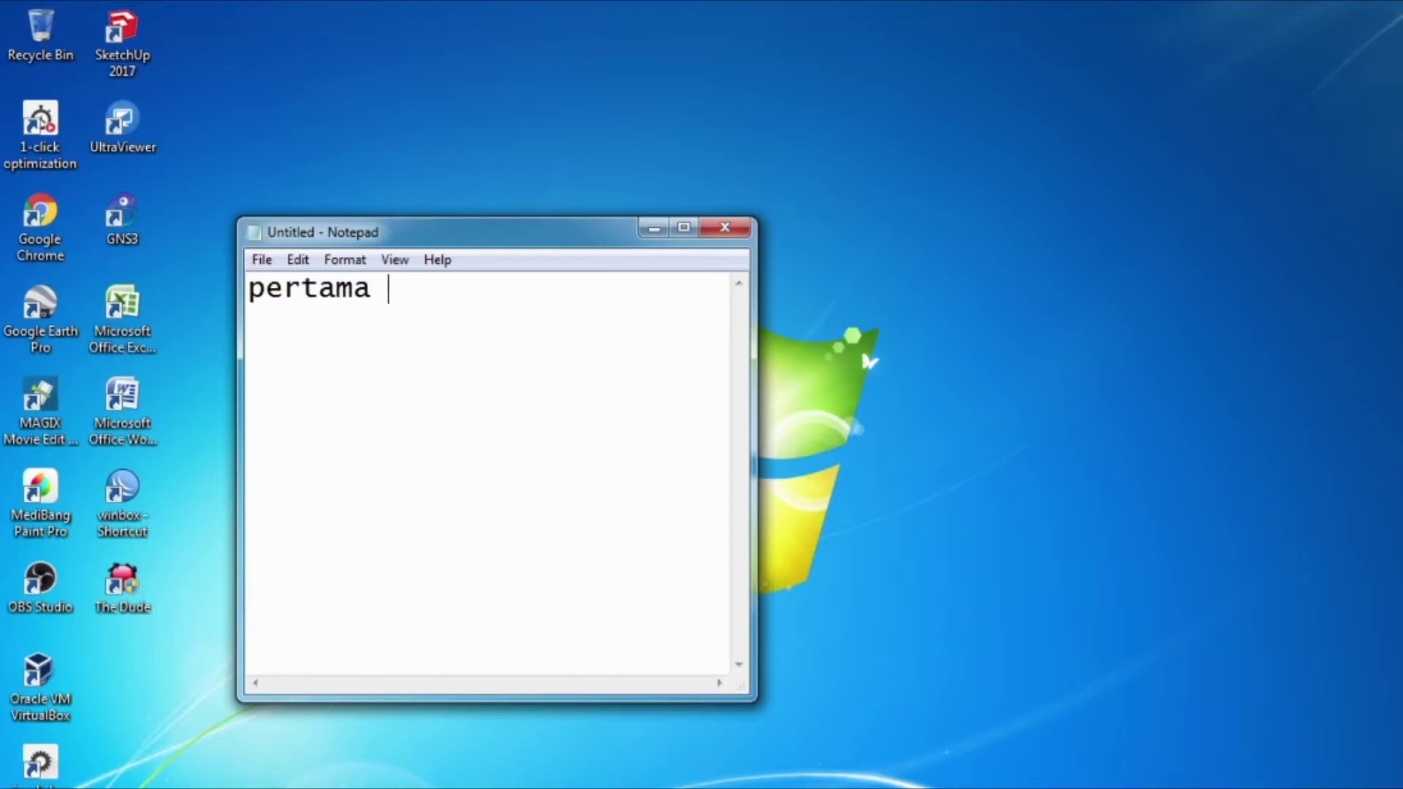
key(Return)
text(di mikro)
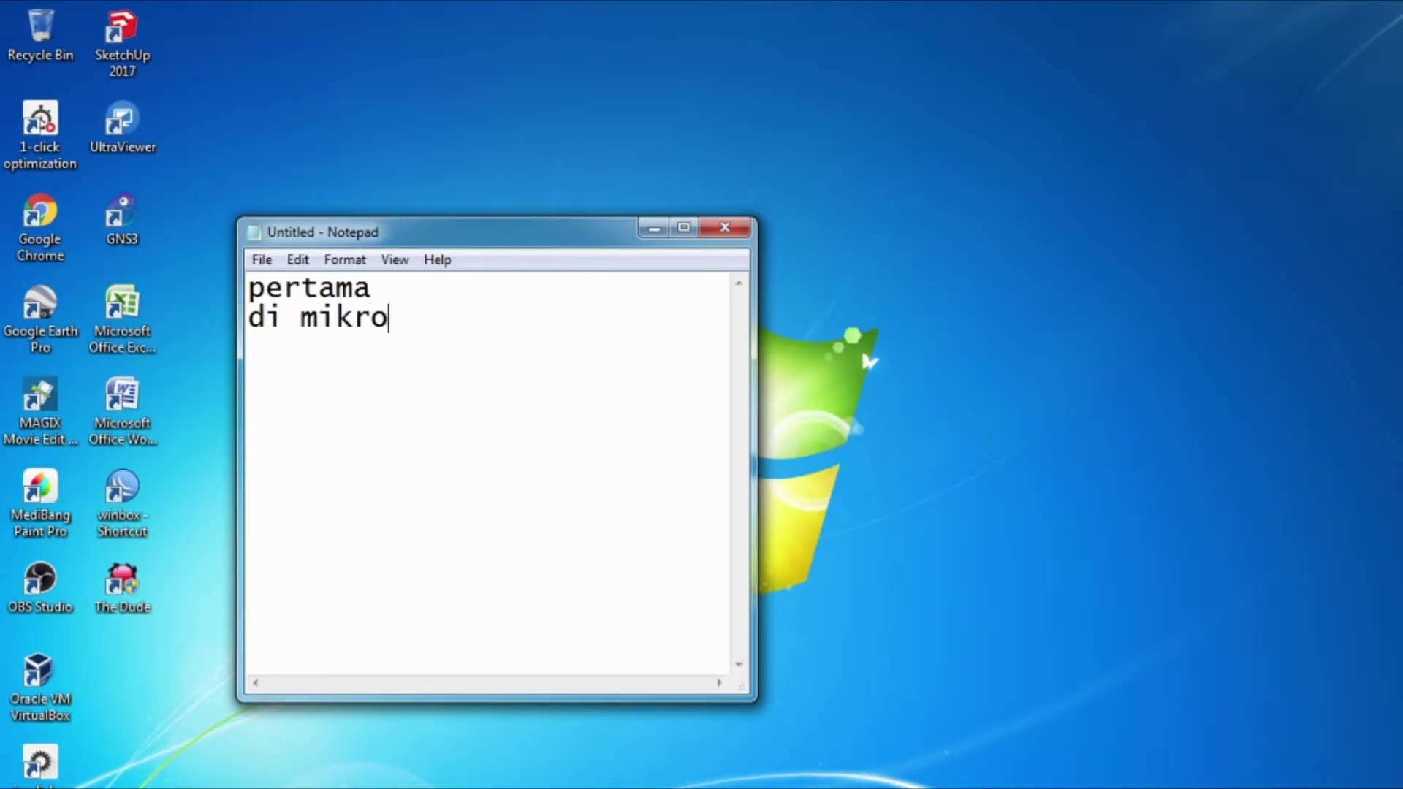
text(tik ha)
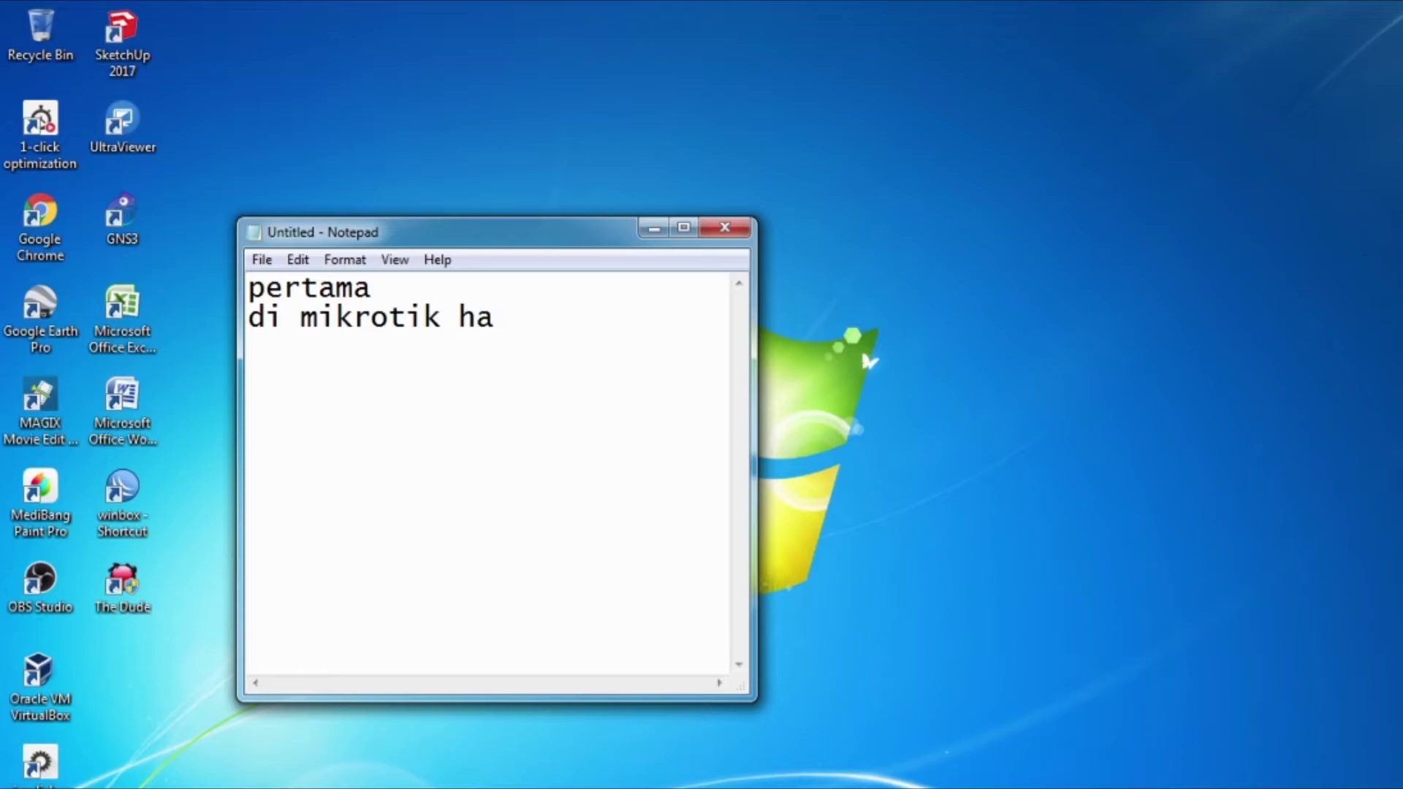
text(rus ada )
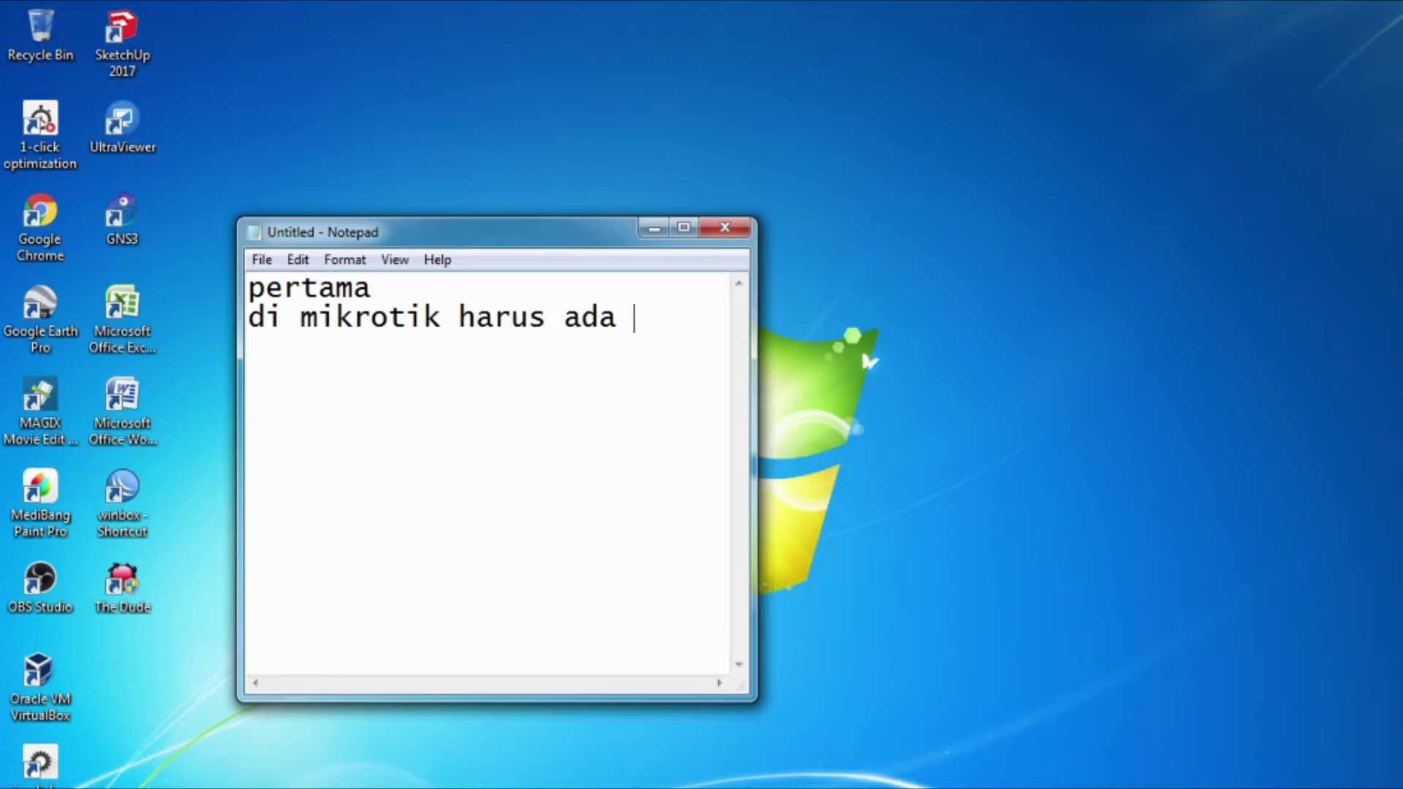
text(ip)
key(Return)
text(publik)
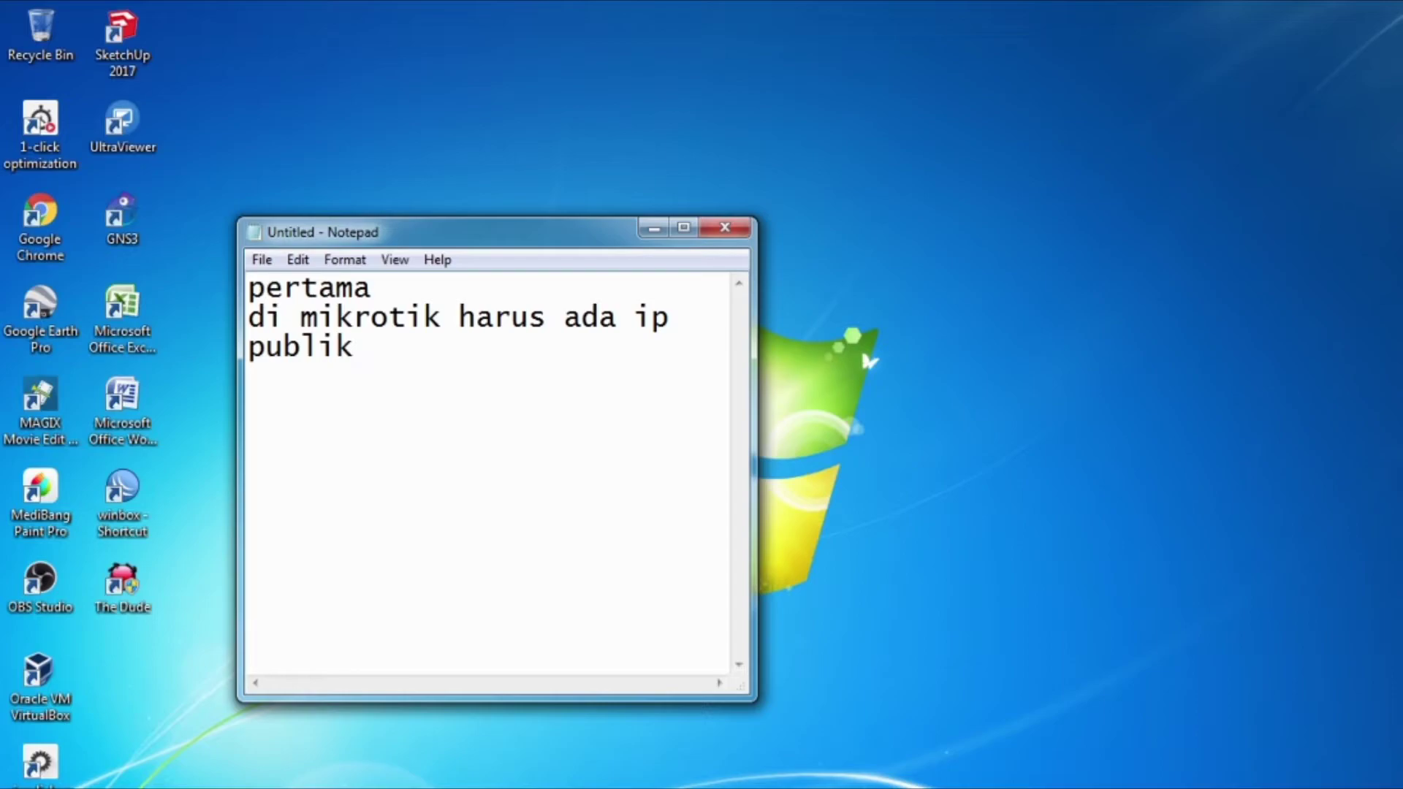
key(Return)
text(mengaktip)
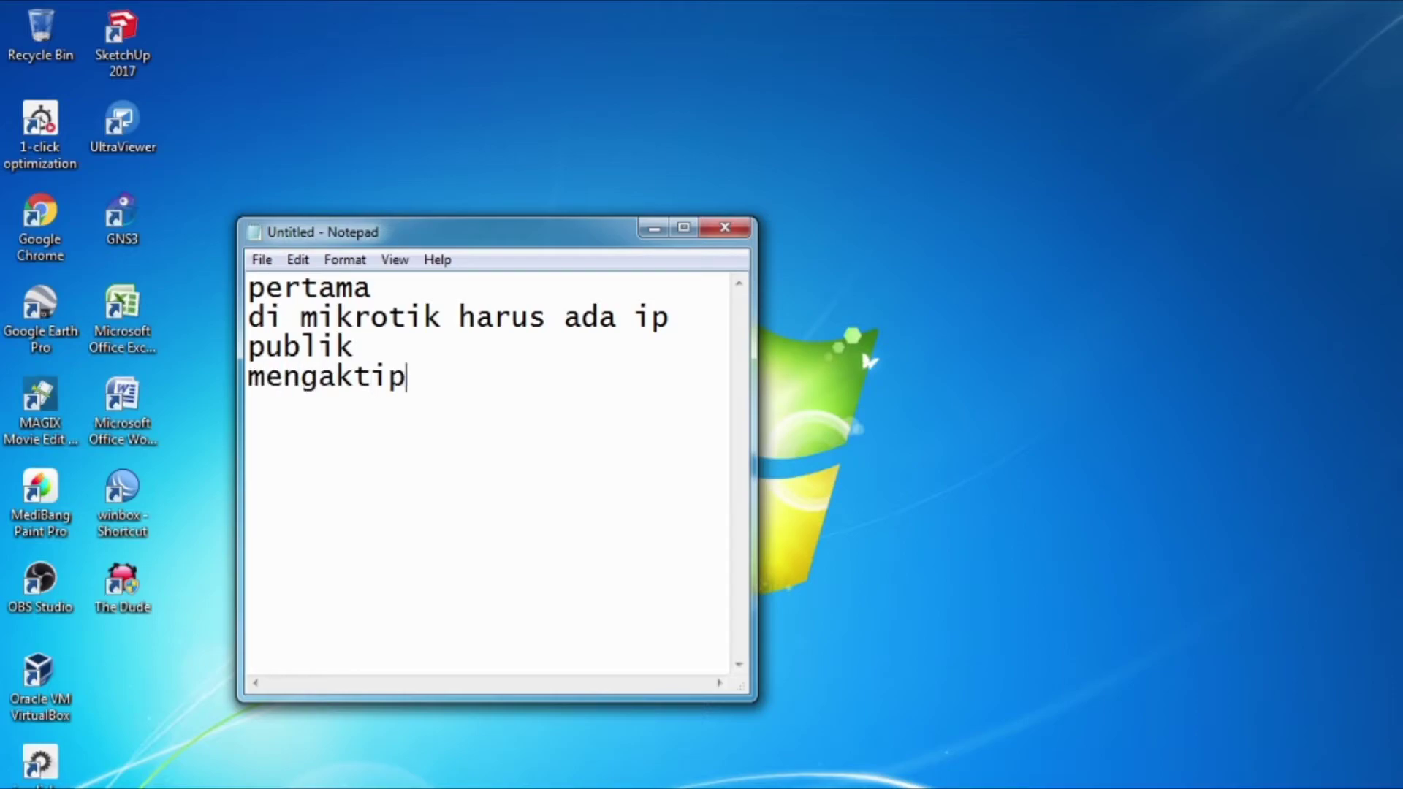
text(kan pptp )
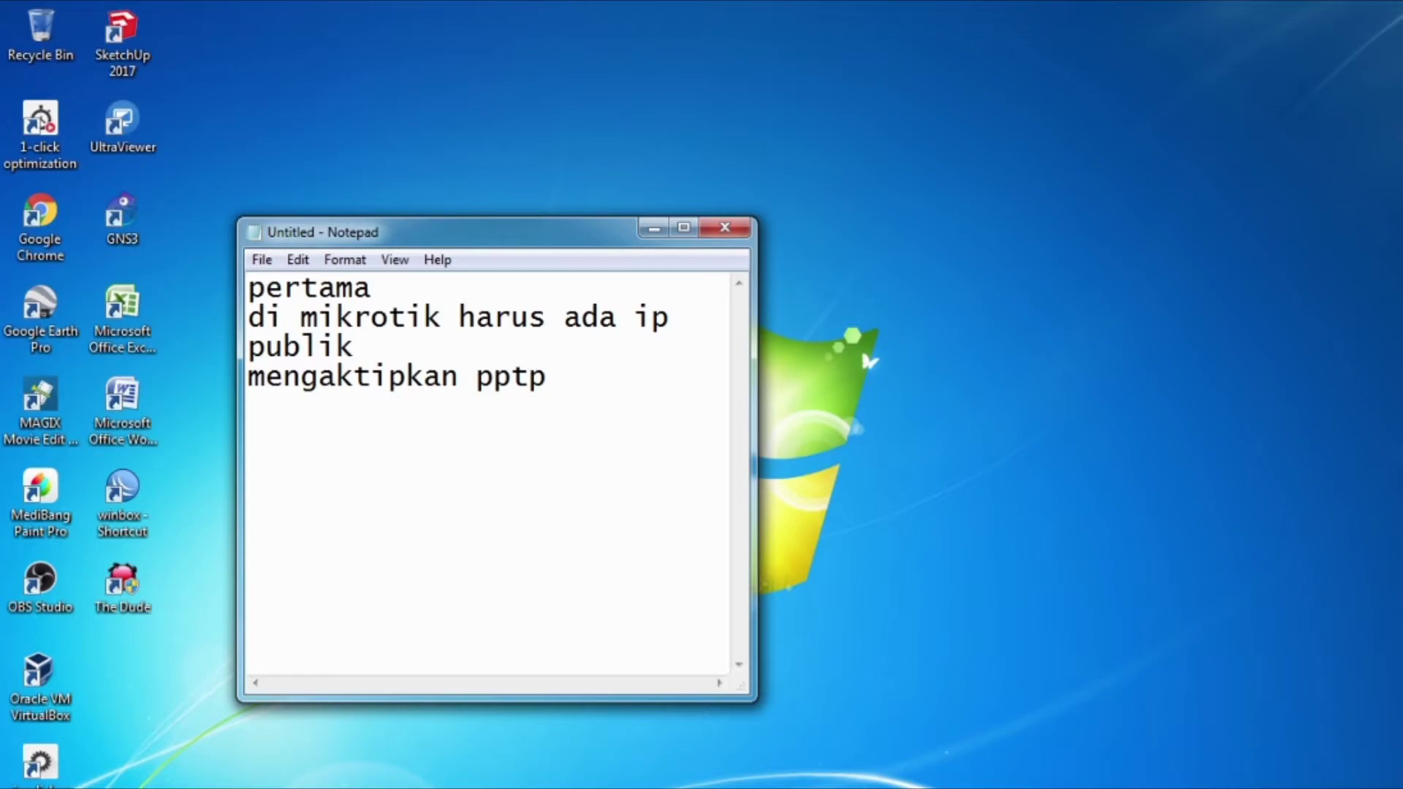
text(di mik)
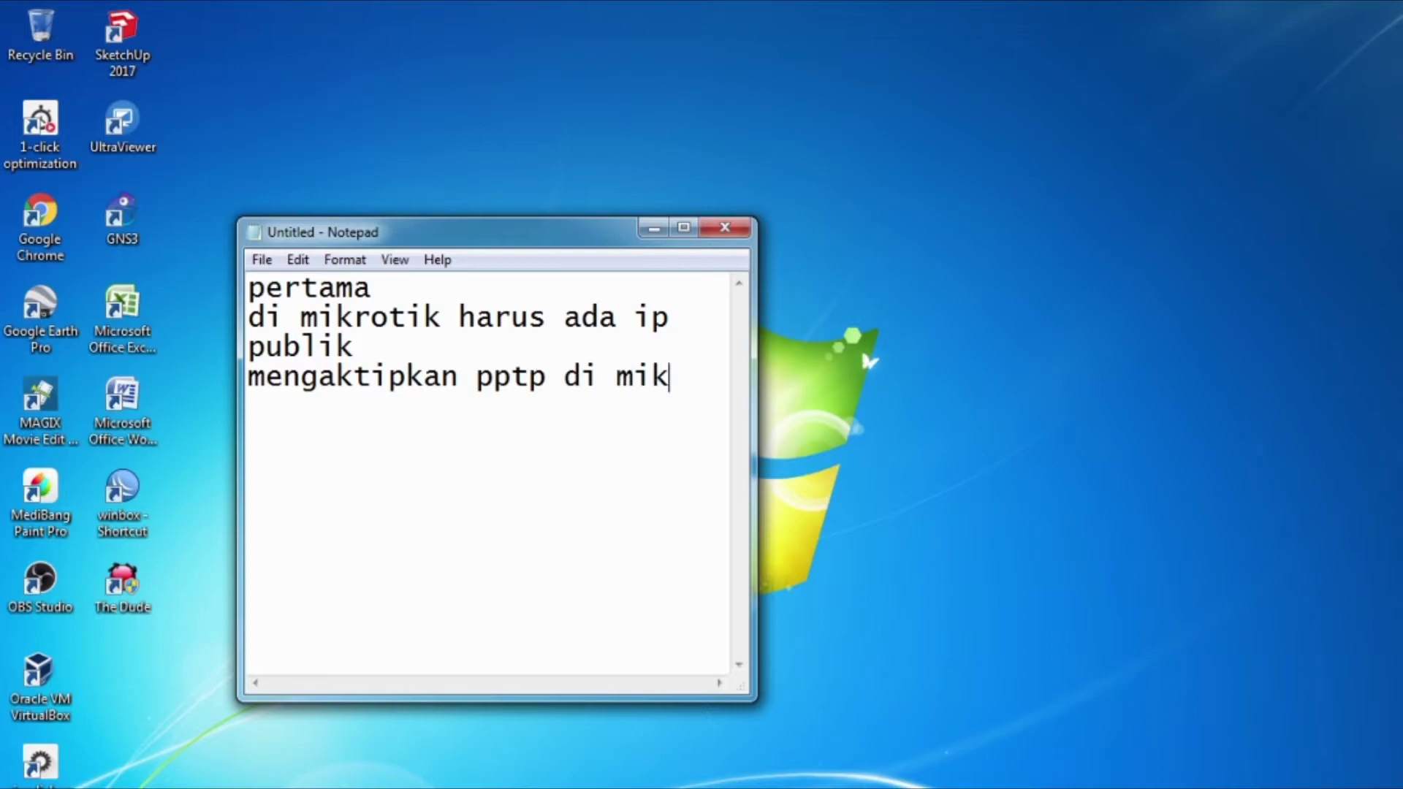
text(rotik)
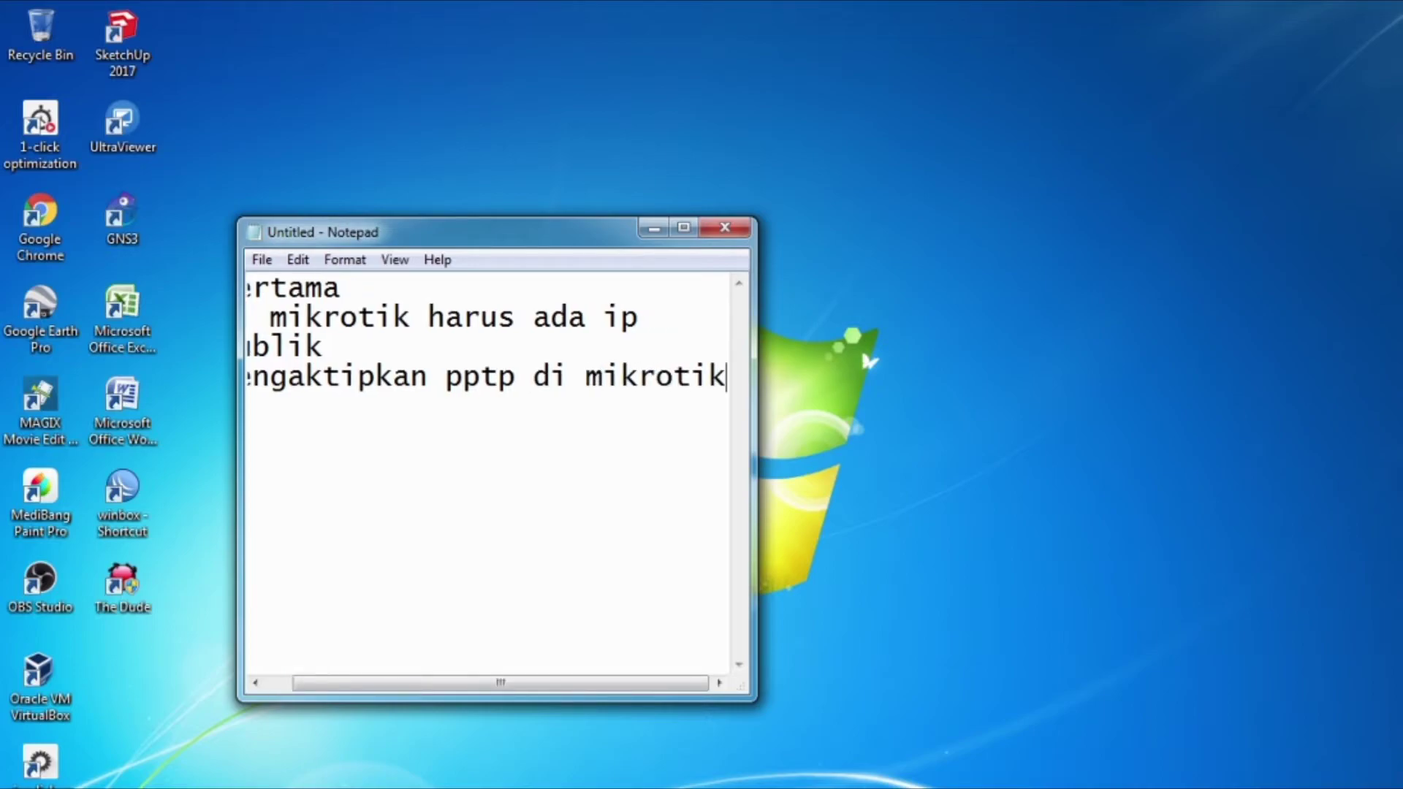
Step: Add 'ok kita langsung k praktek aja yah....' and select the whole note
key(Return)
text(k)
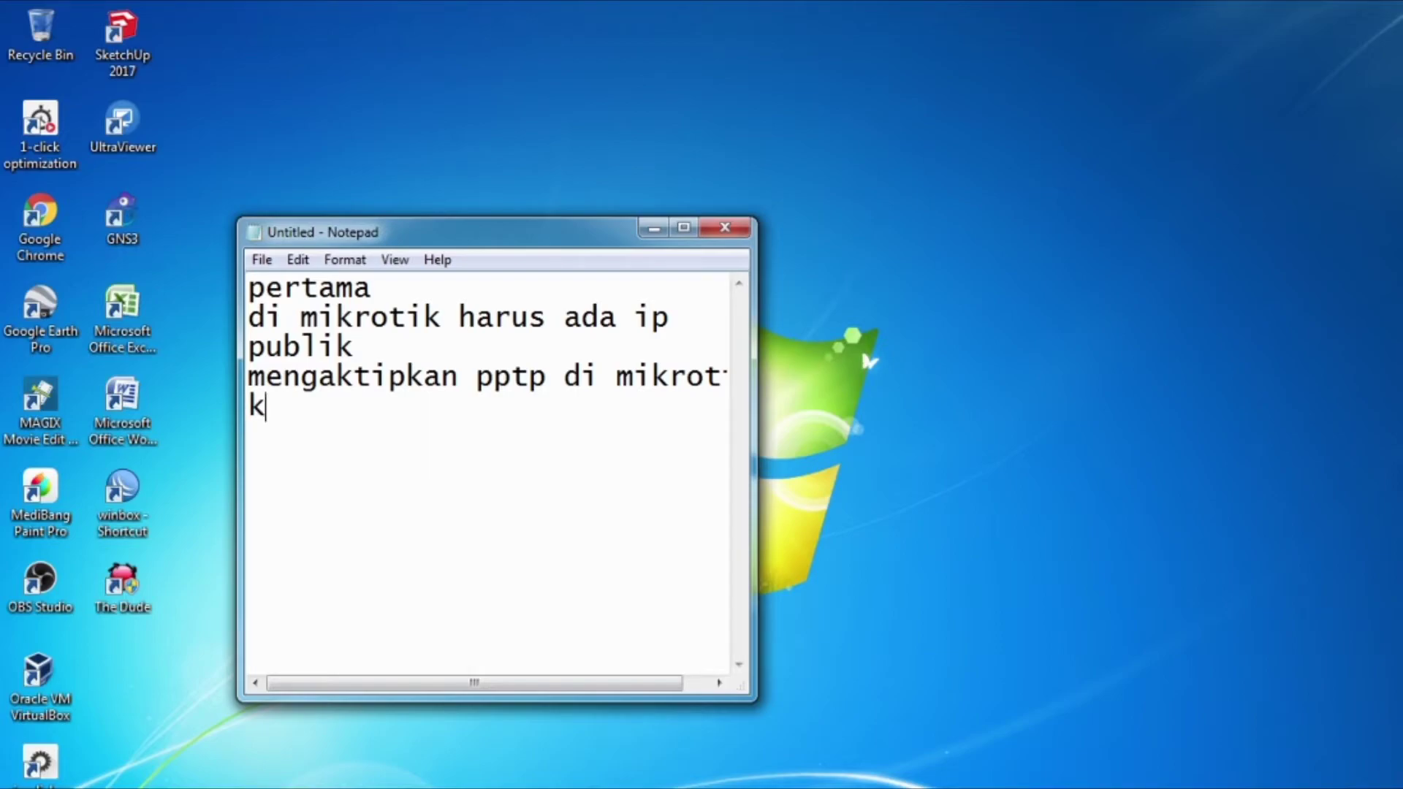
key(BackSpace)
text(ok kita )
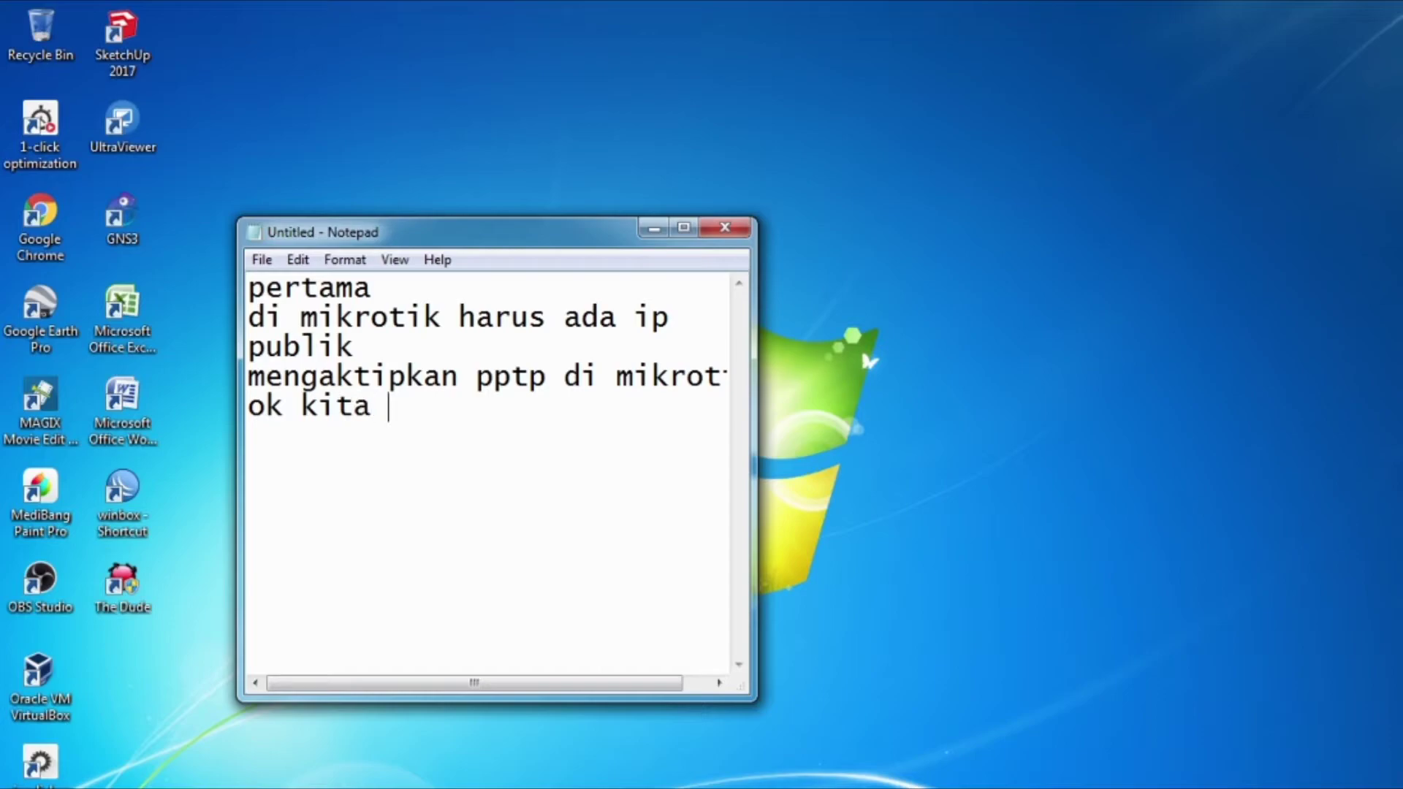
text(langsung )
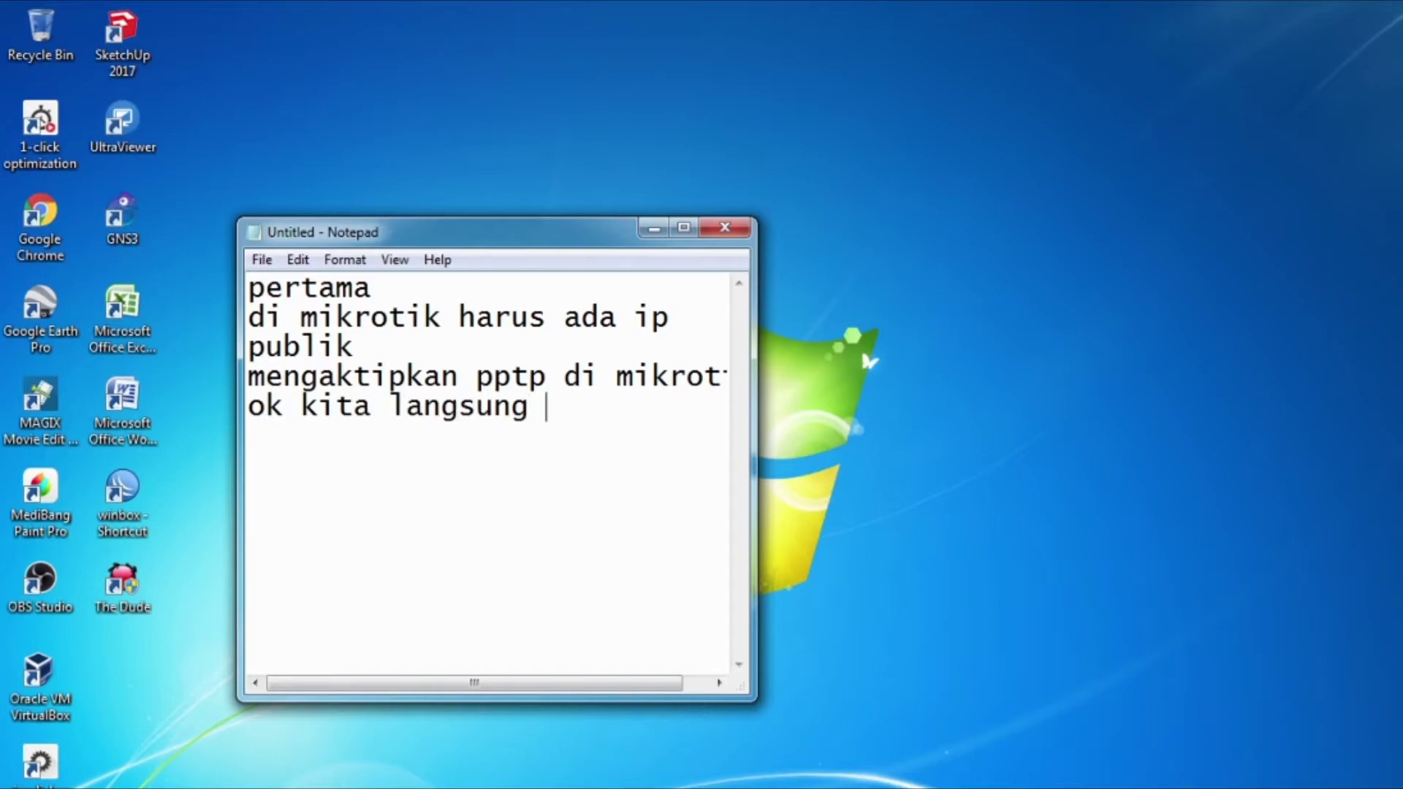
text(k prakt)
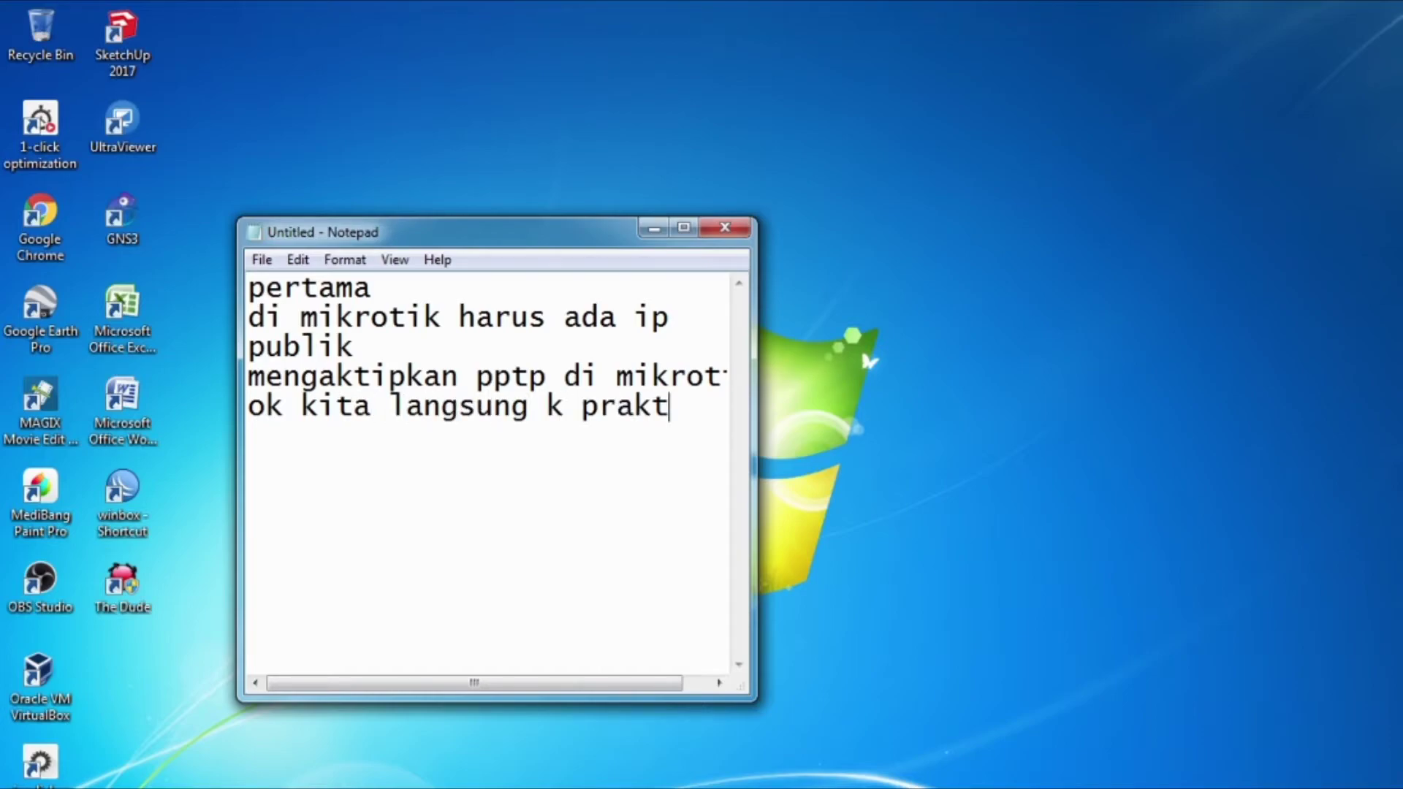
text(ek)
key(Return)
text(aja yah)
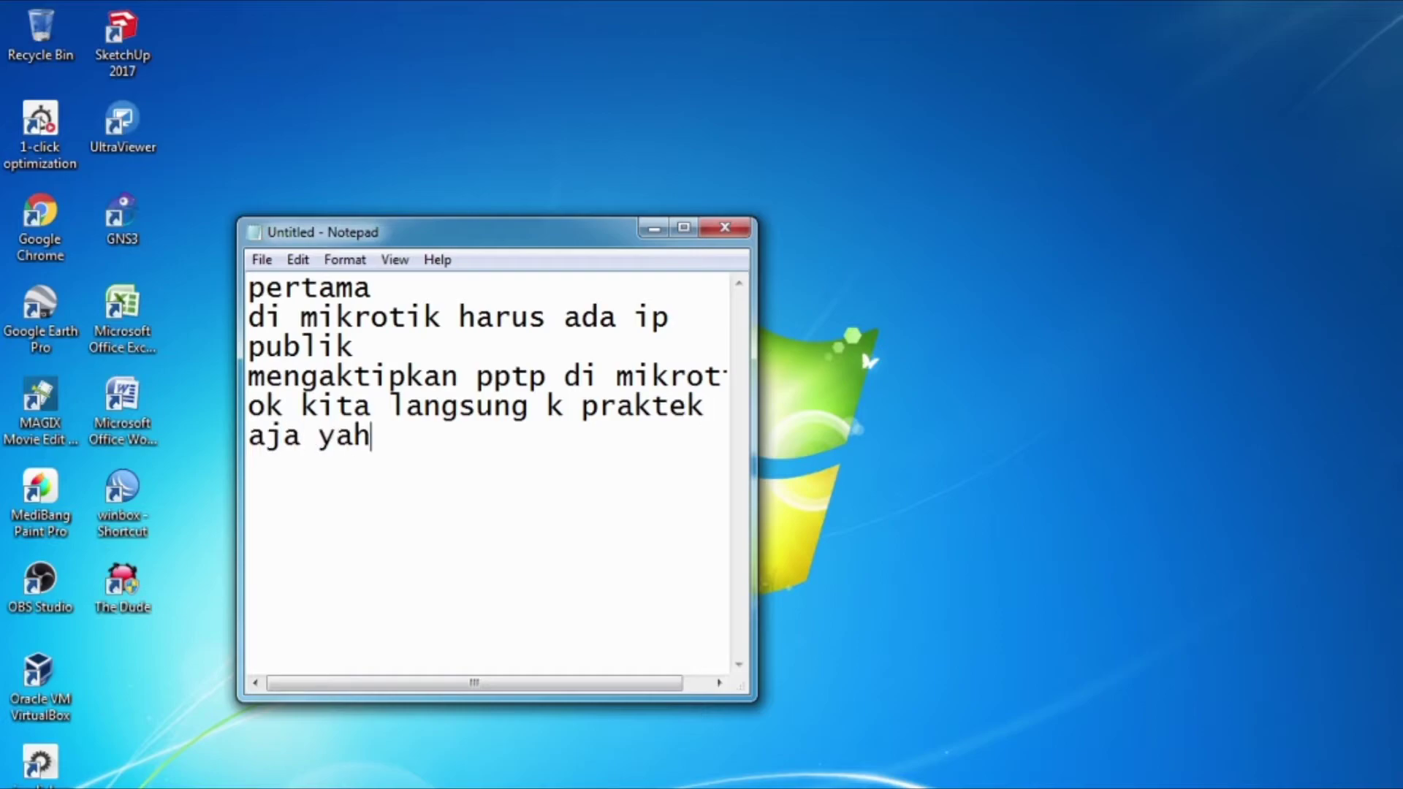
text(....)
key(ctrl+a)
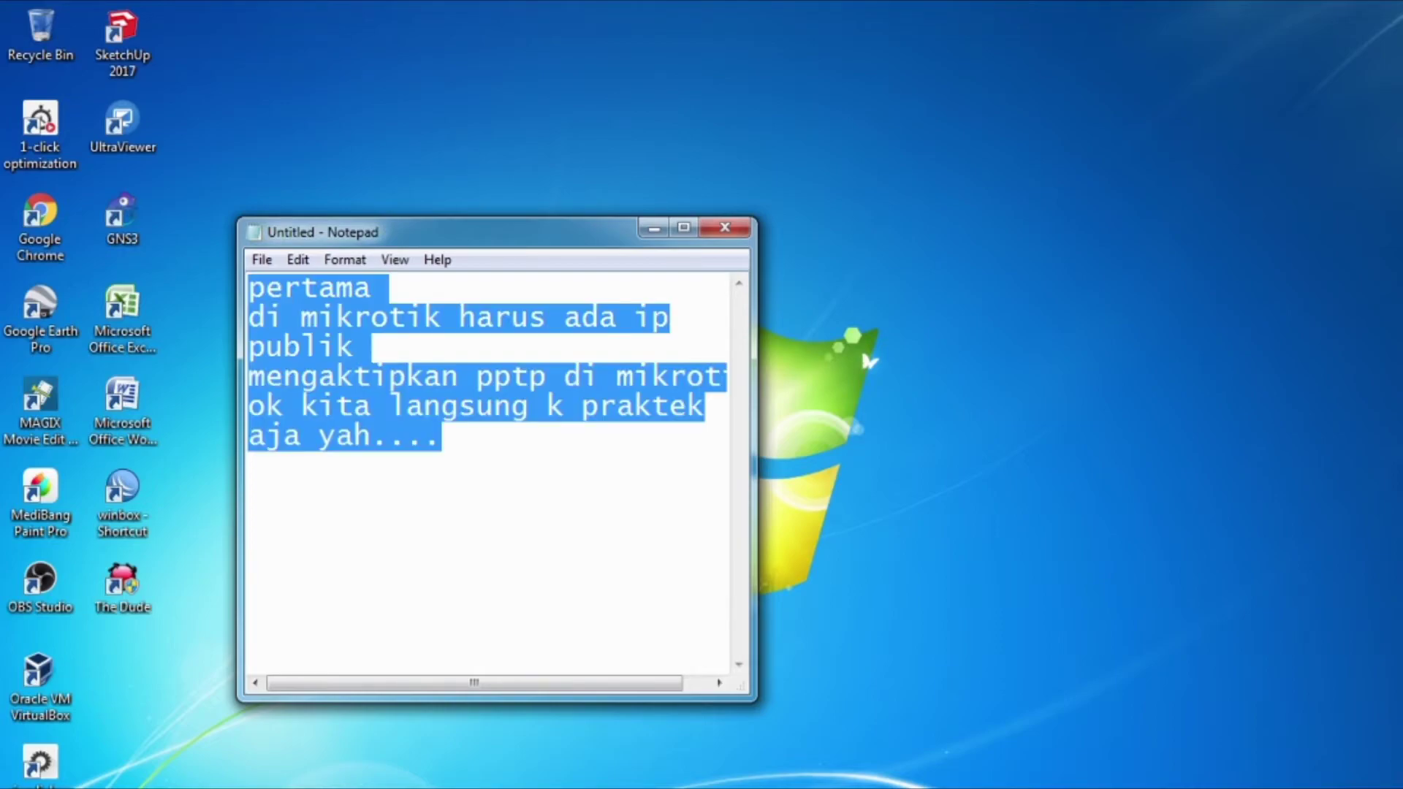
Step: Replace the note with 'selamat menyimak.', minimize Notepad and return to WinBox
key(BackSpace)
text(s)
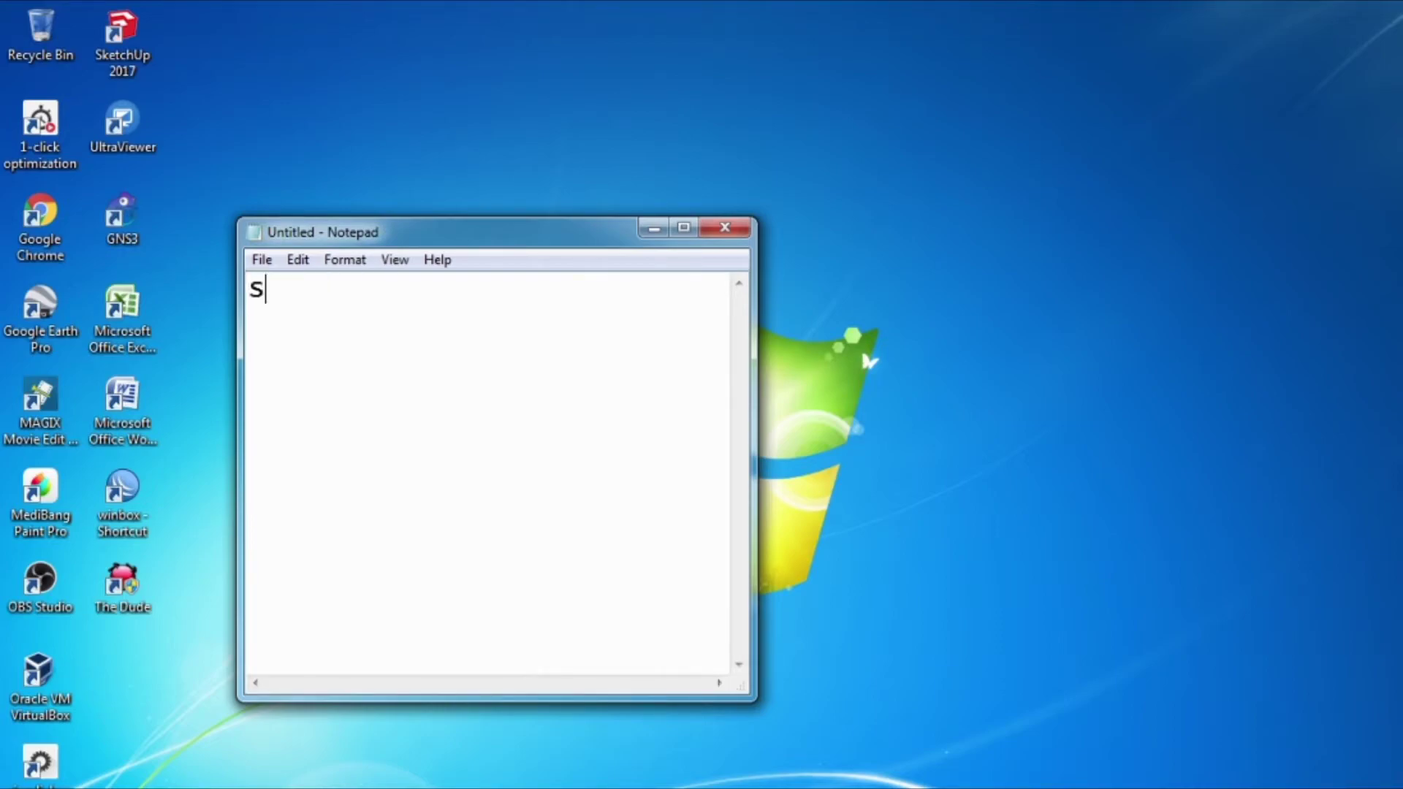
text(elamat m)
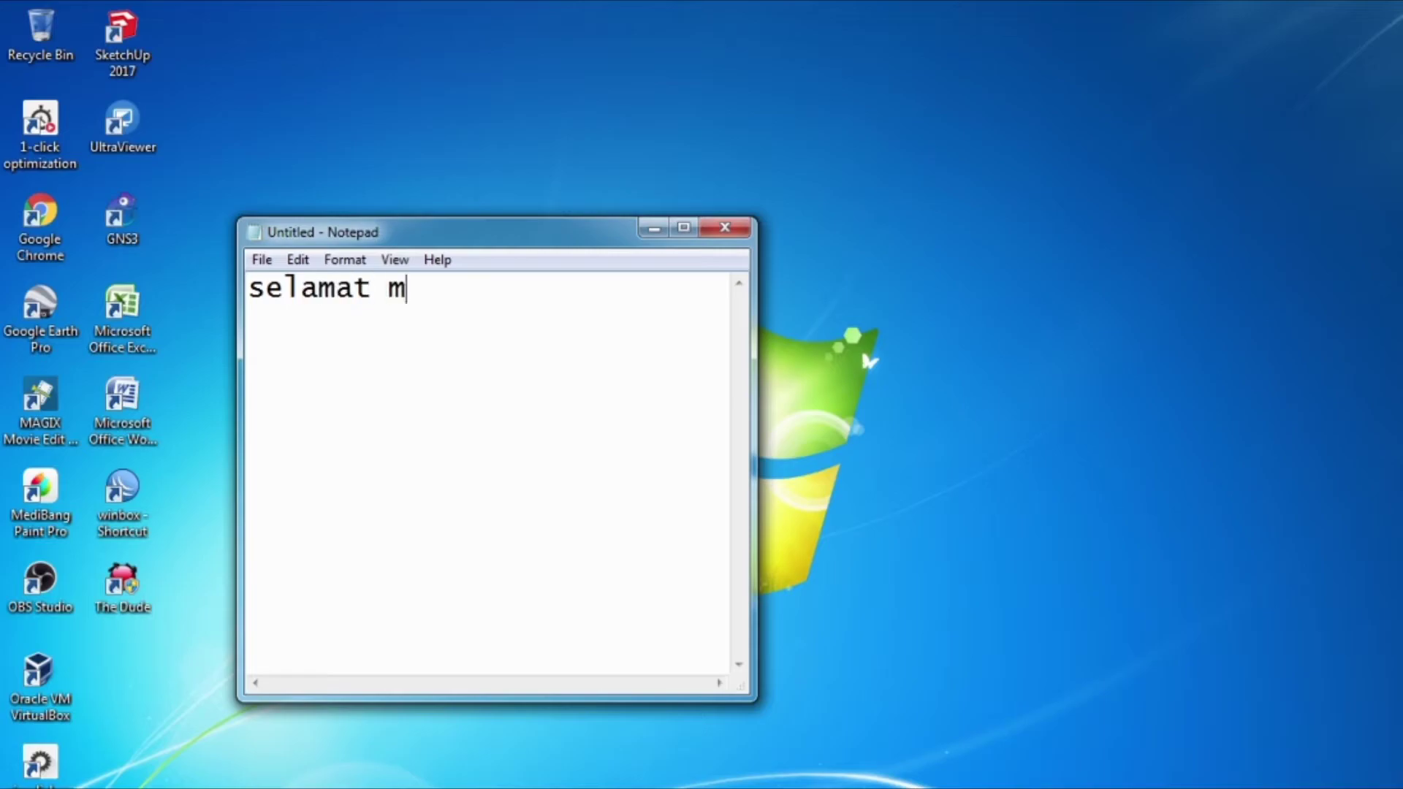
text(enyimak)
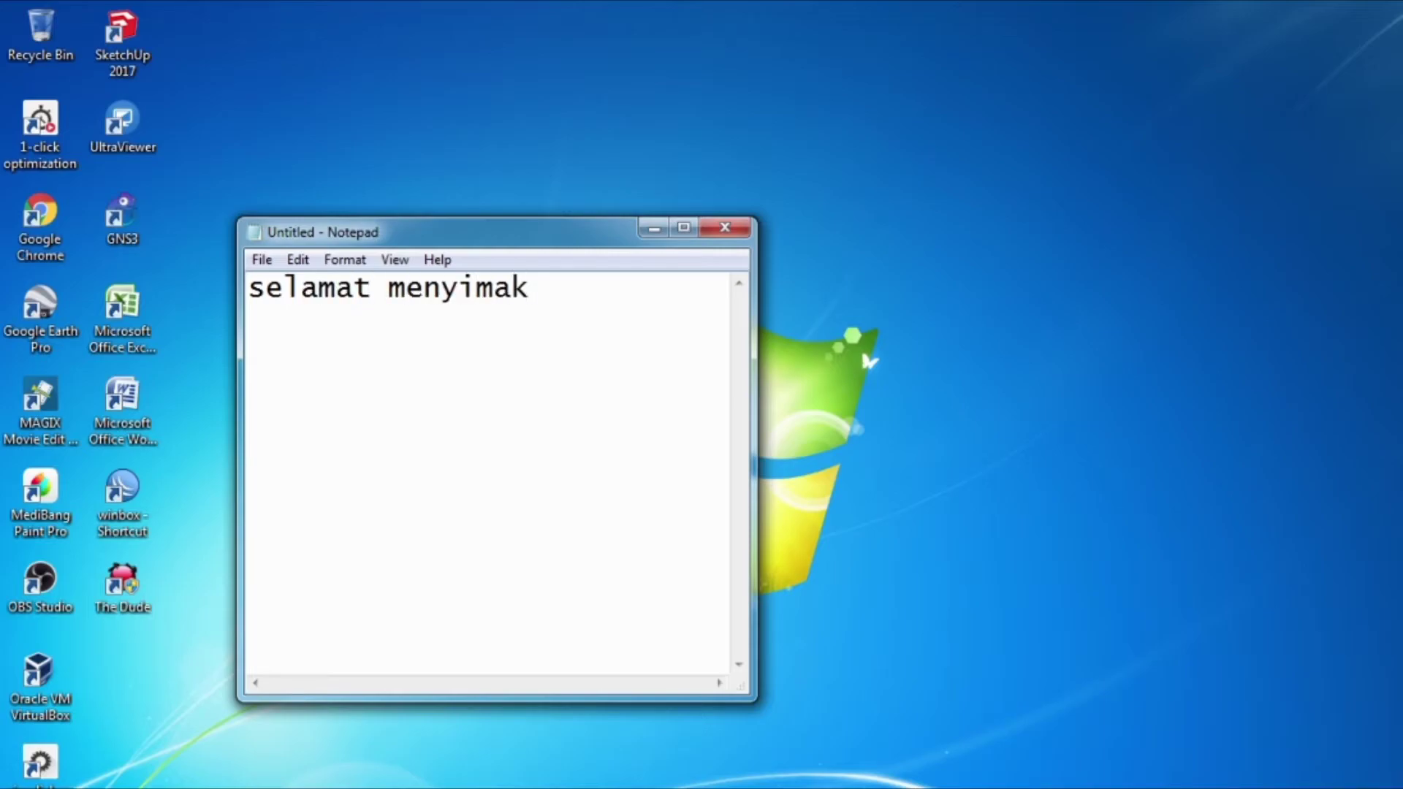
text(.)
click(648, 235)
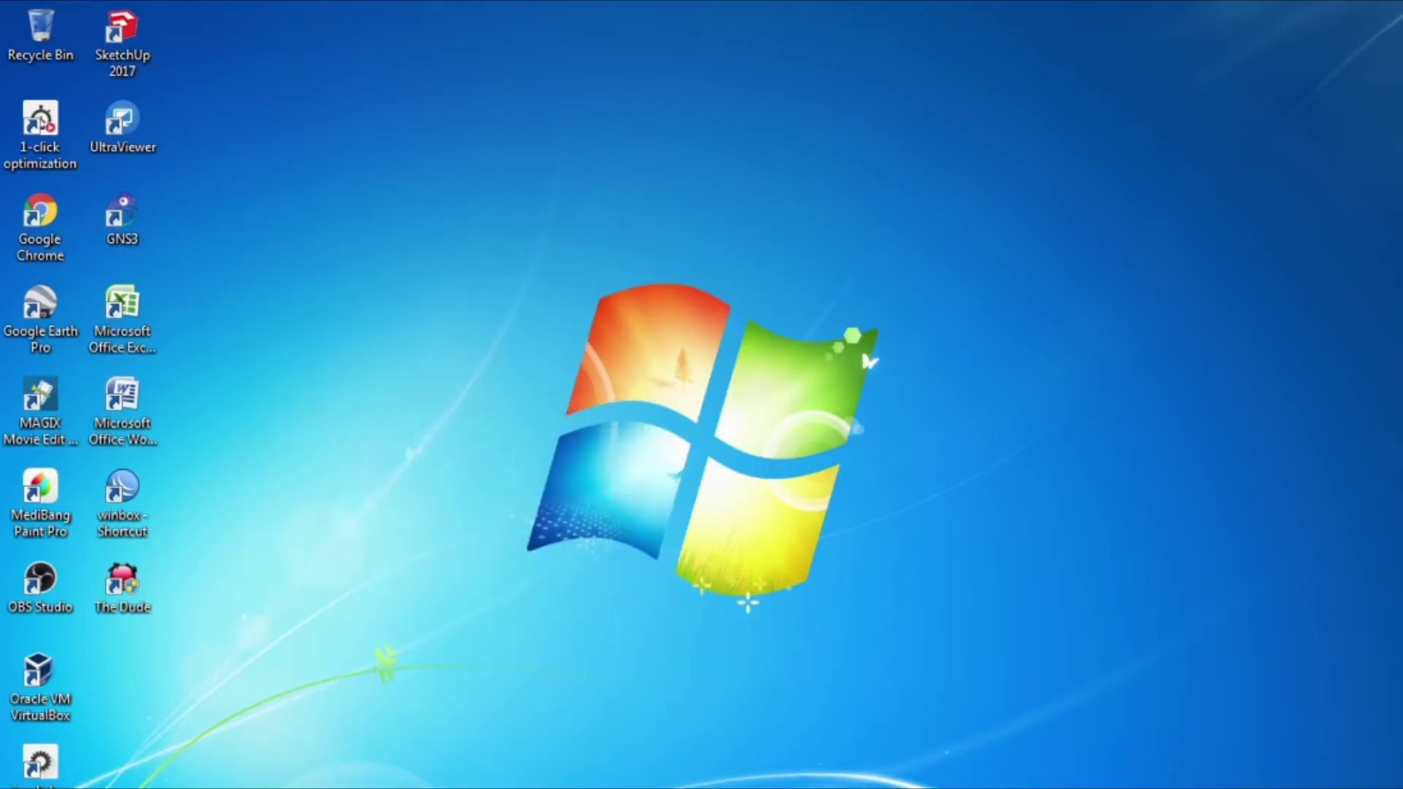
key(alt+Tab)
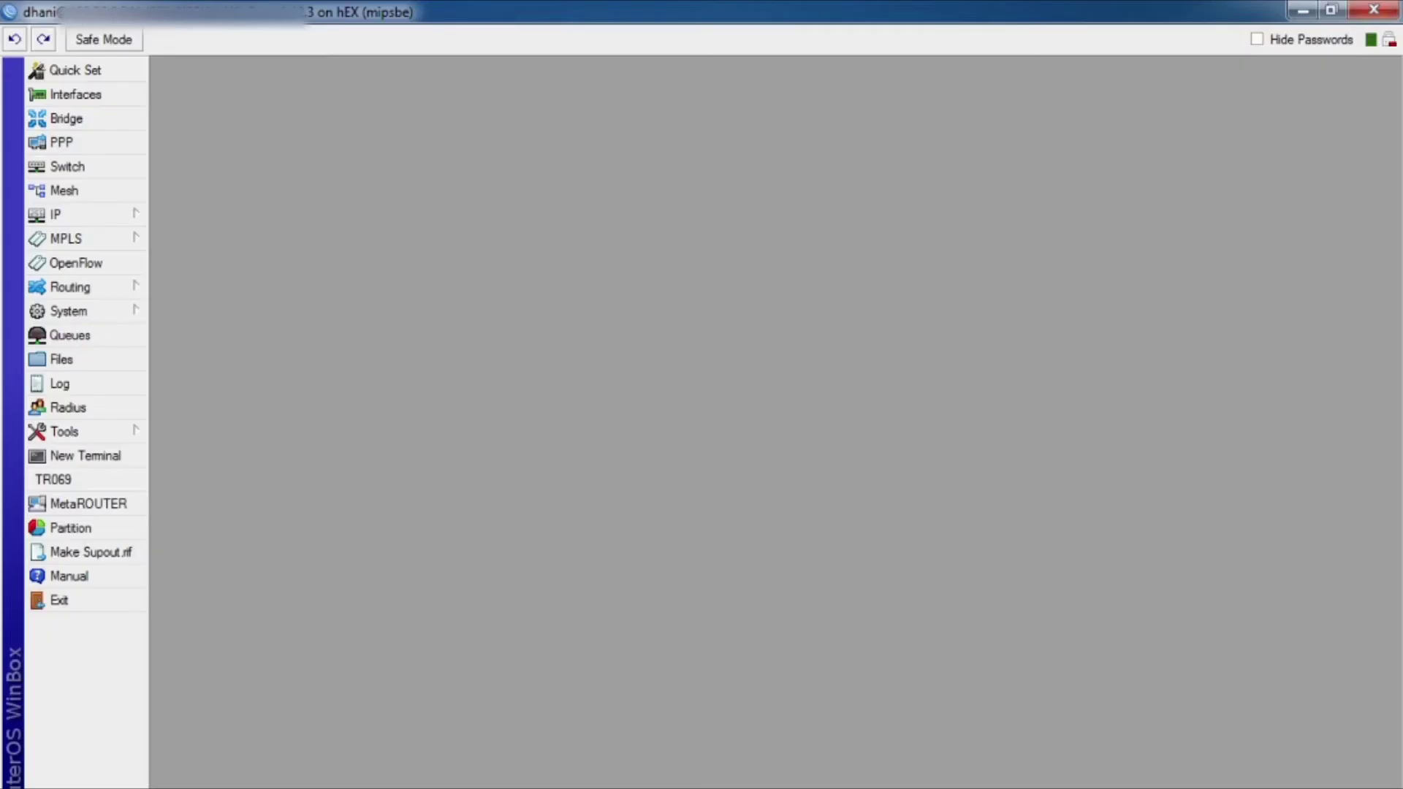
Step: Enable the PPTP server with its default settings, then show the empty PPP Secrets list
click(73, 143)
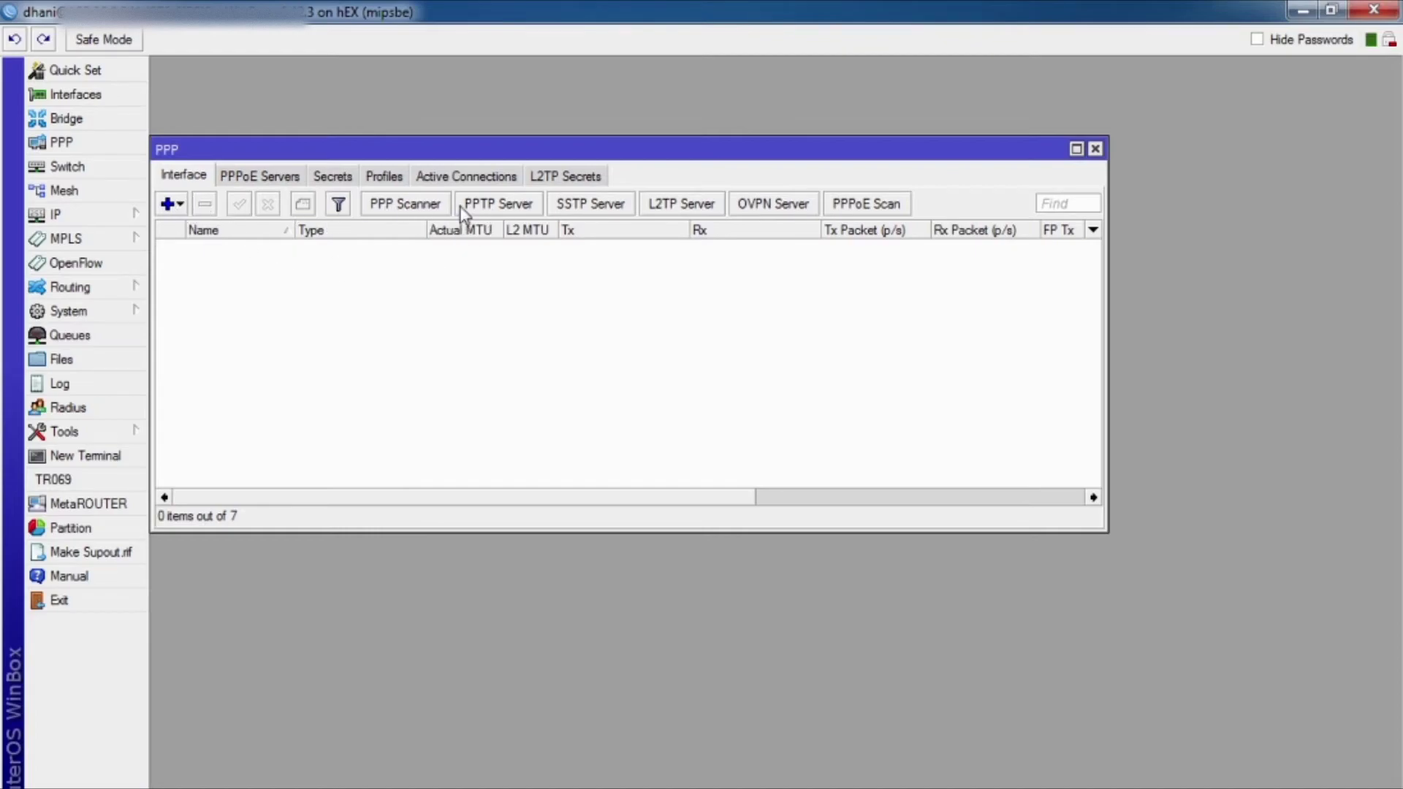
click(495, 204)
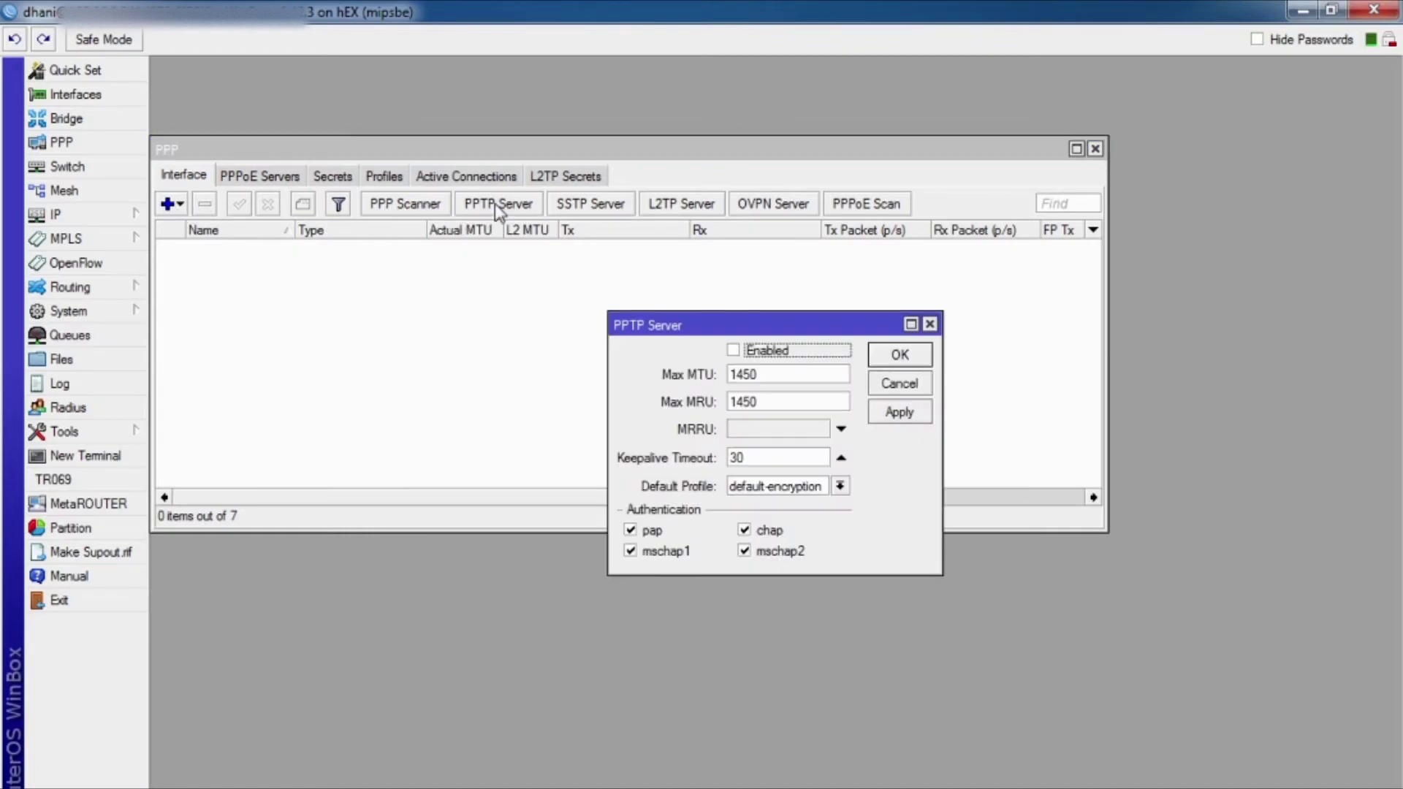
click(734, 350)
click(903, 414)
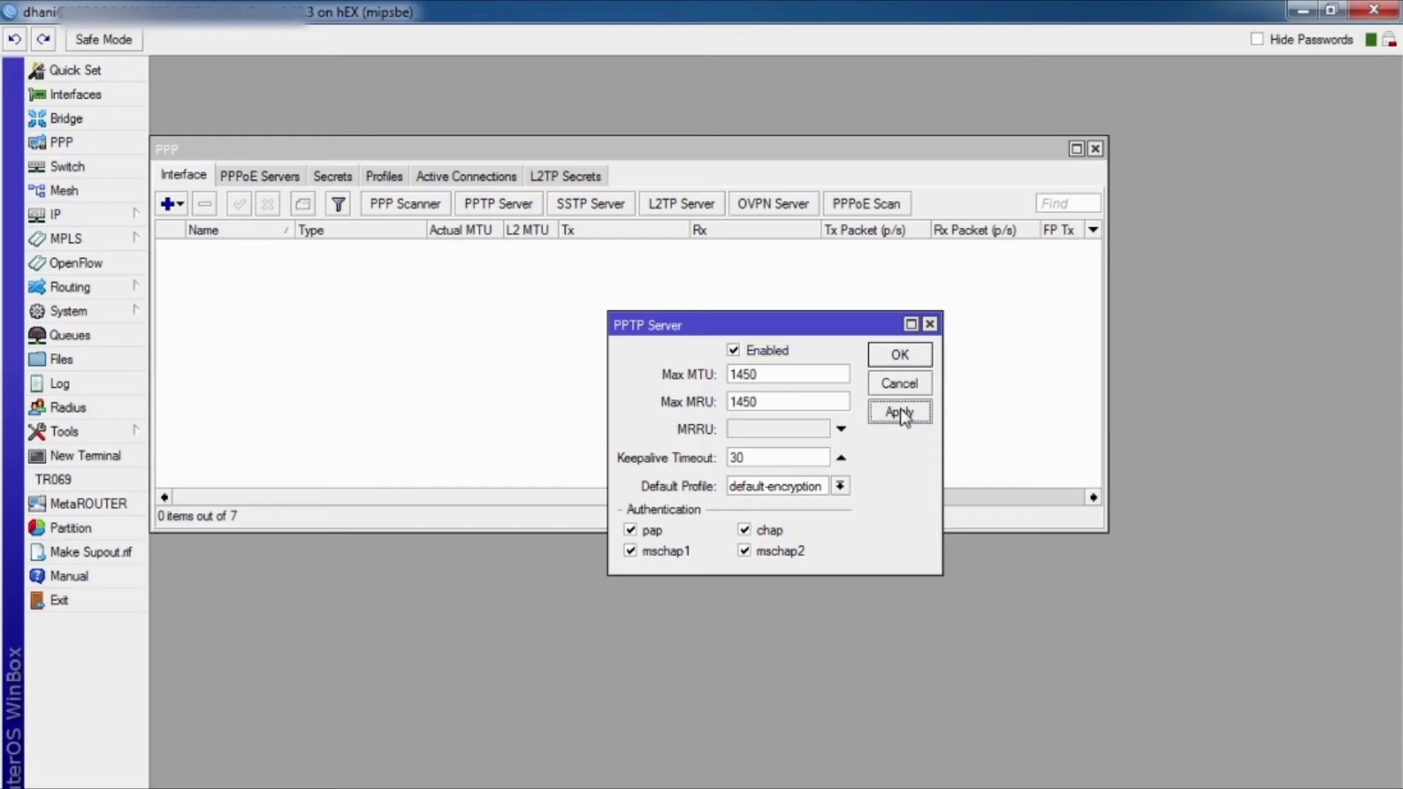
click(900, 355)
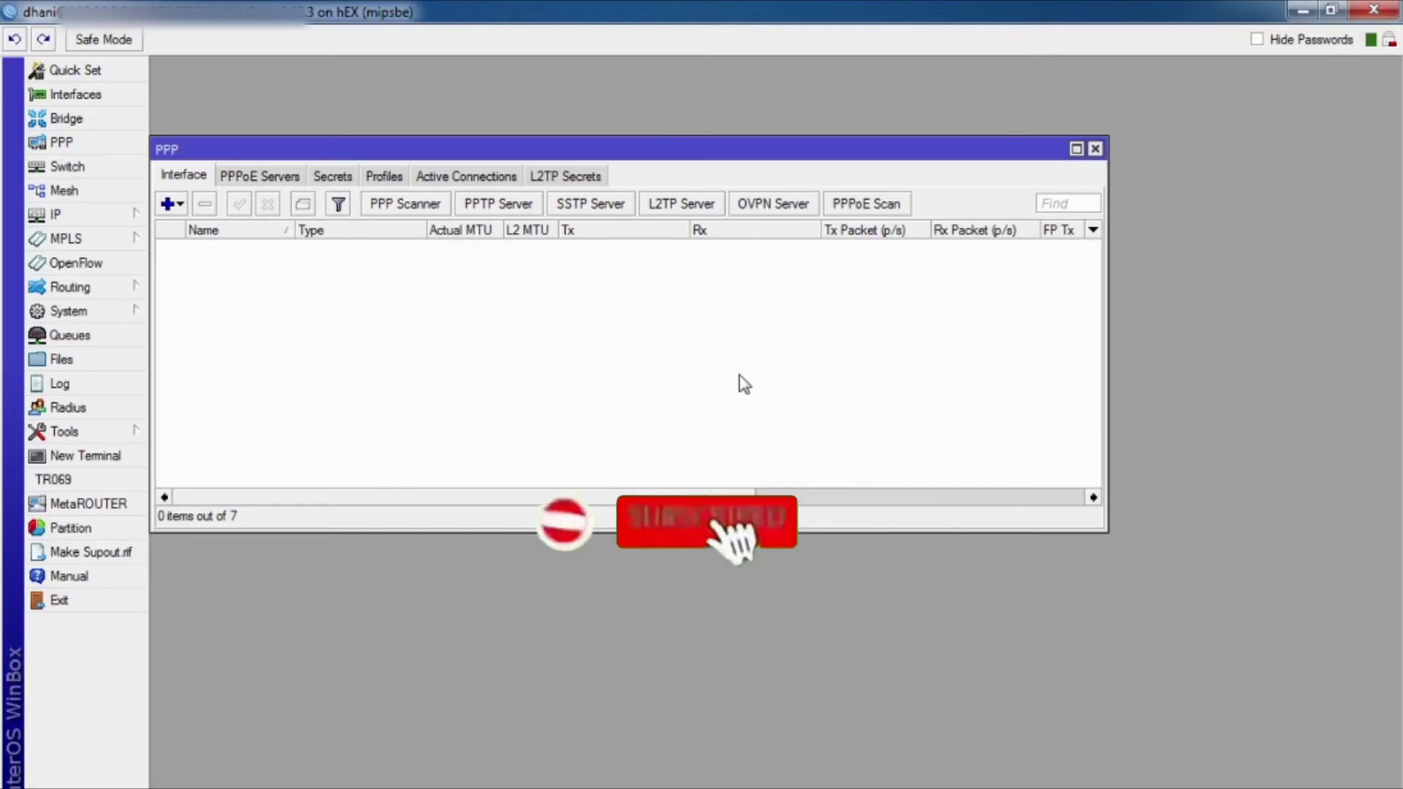
click(329, 181)
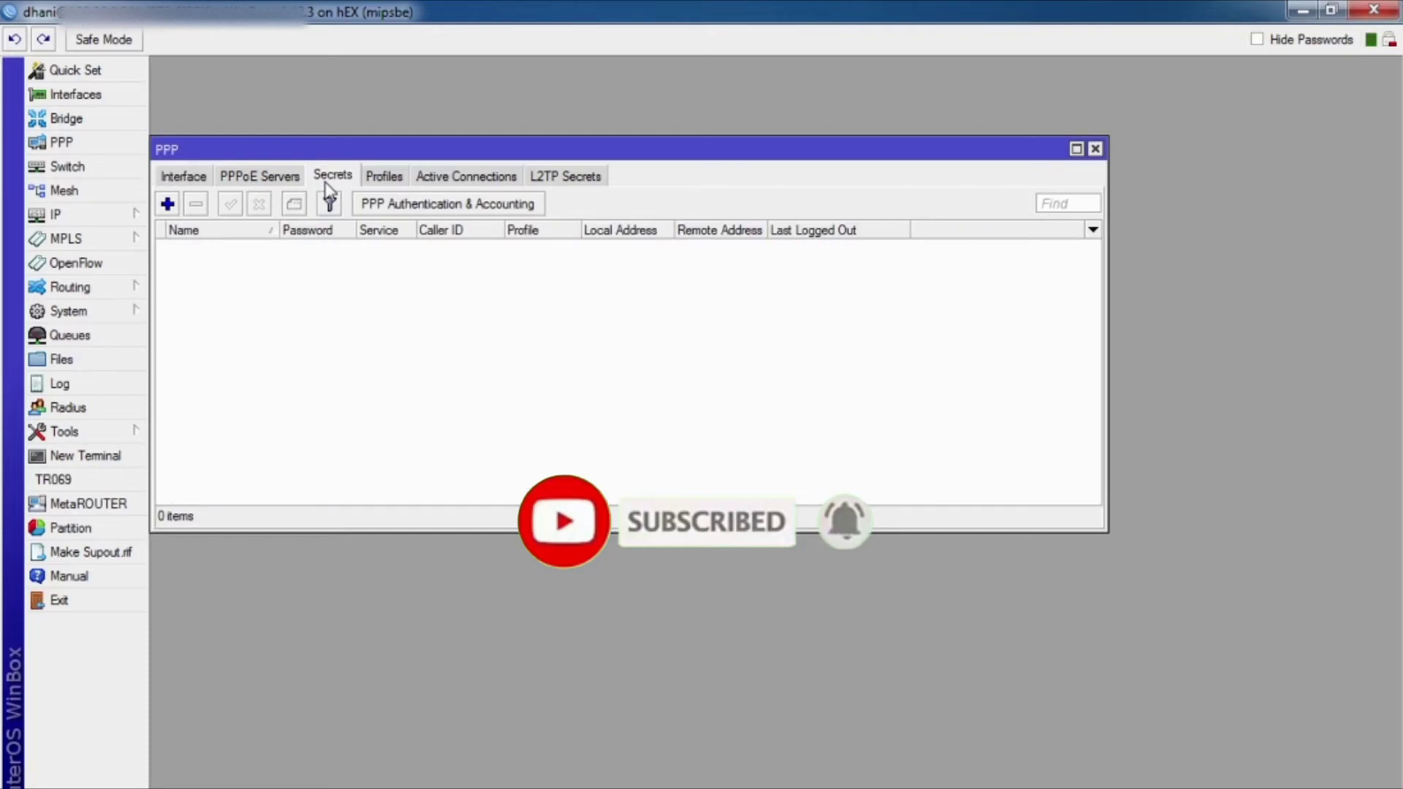
Step: Create a new PPP secret named admin and enter its password
click(167, 204)
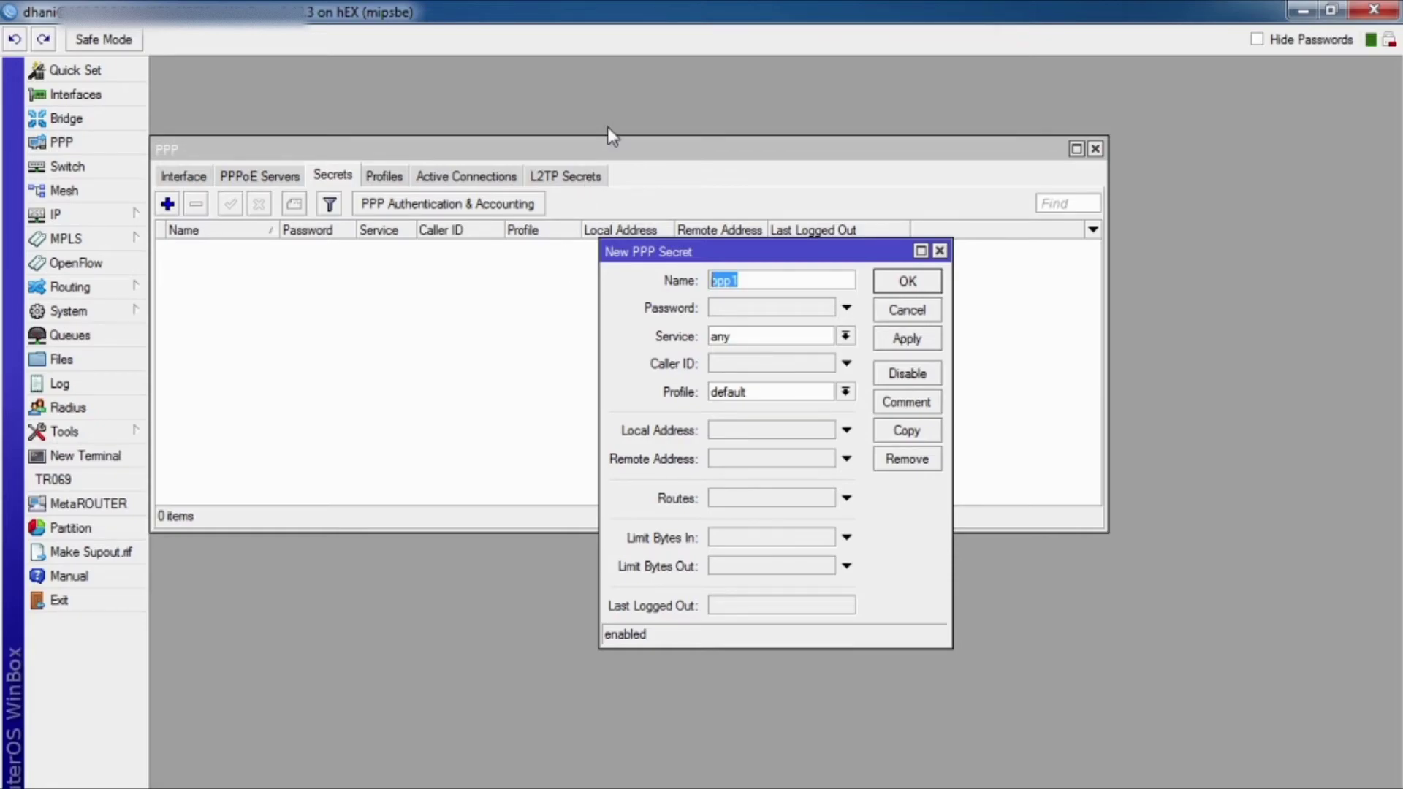
text(admin)
click(745, 308)
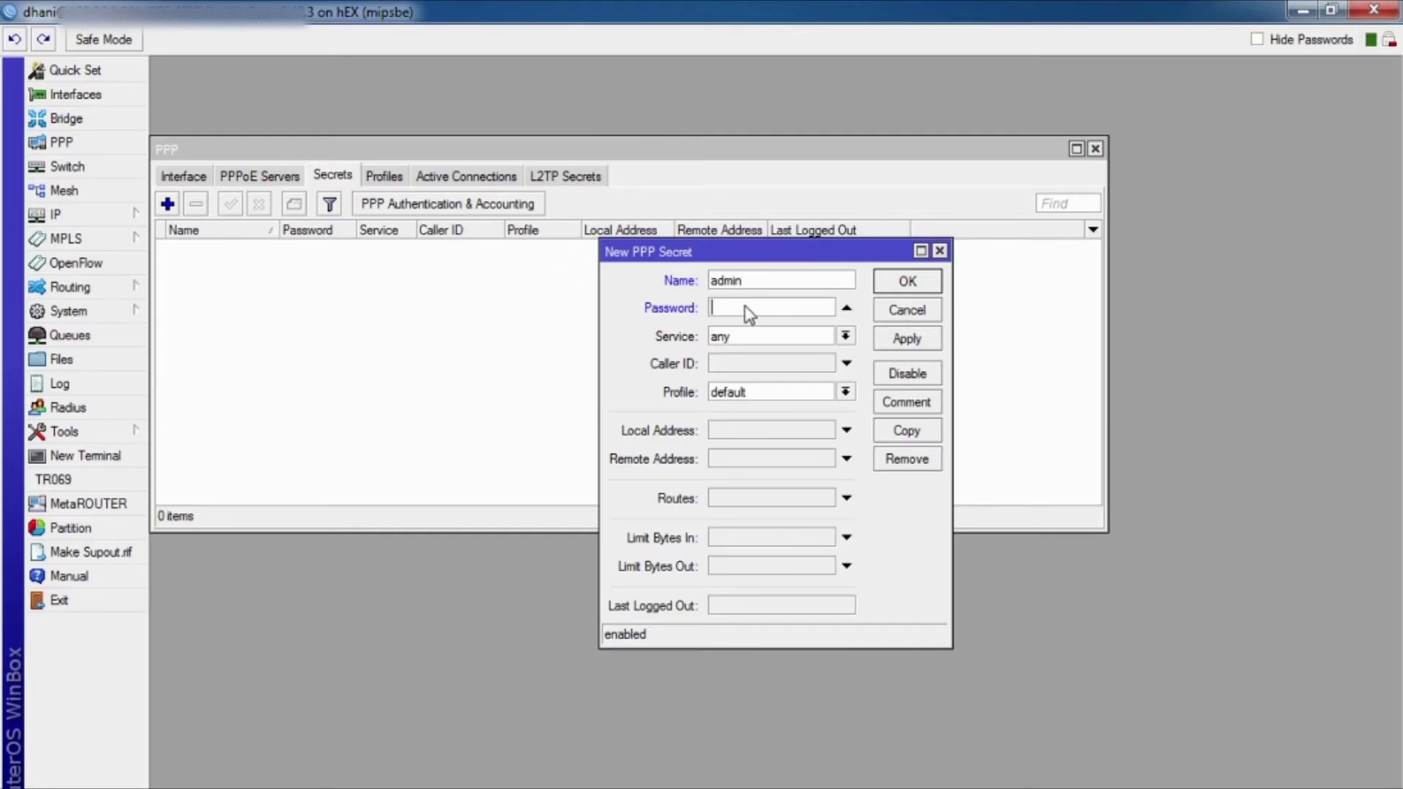
click(1258, 39)
text(1234)
Step: Set local address 10.56.66.1 and remote address 10.56.66.2, then save the admin secret
click(732, 431)
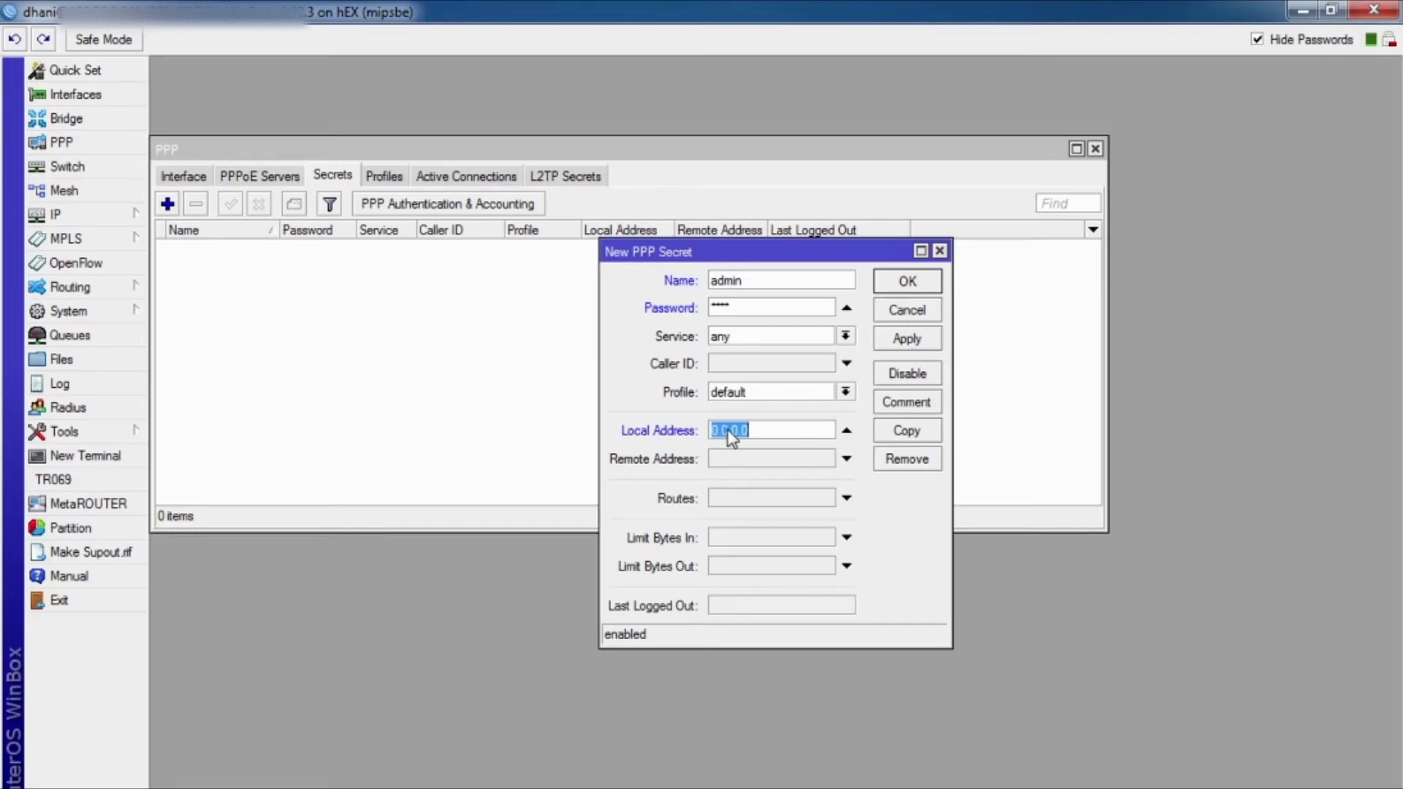
text(10)
text(.66.)
text(66.)
text(1)
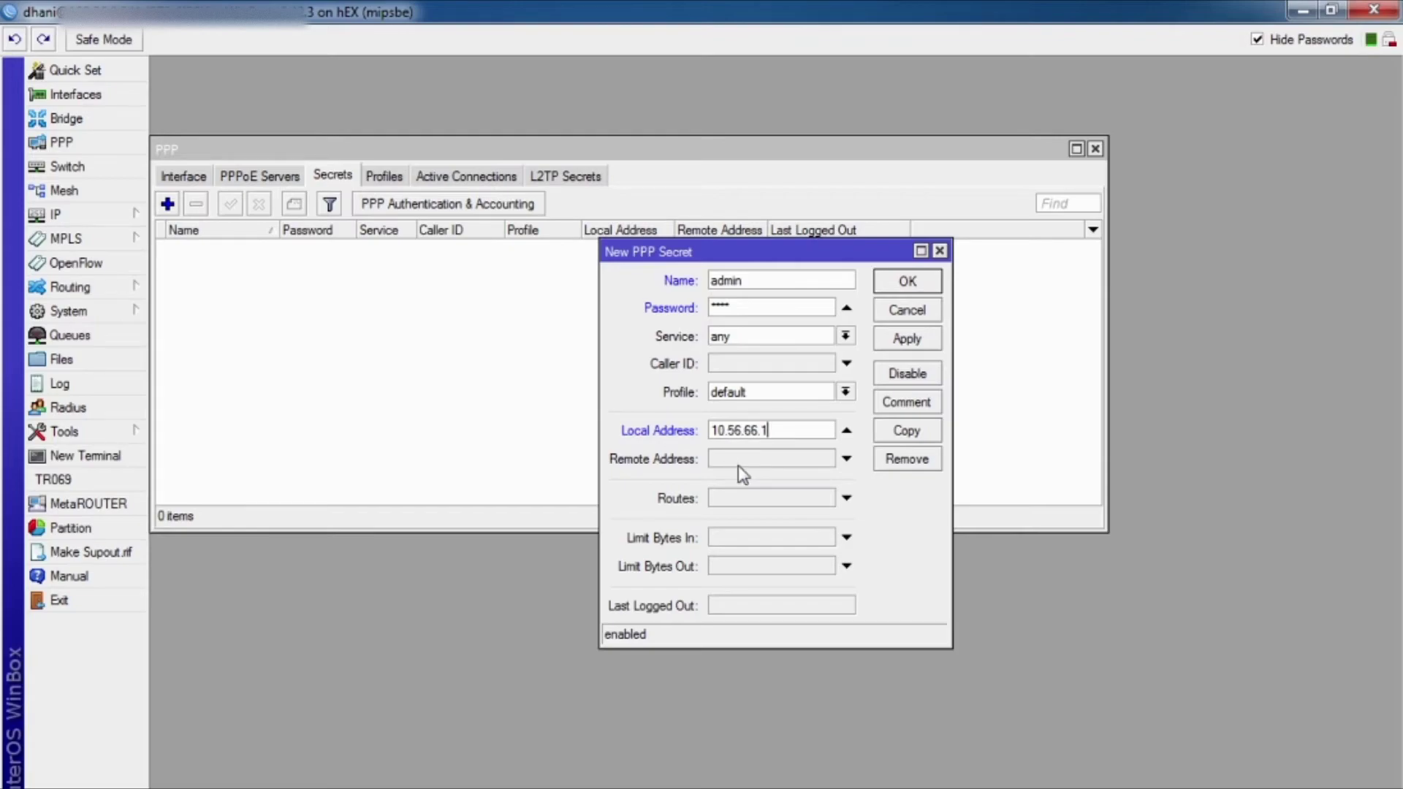
click(738, 462)
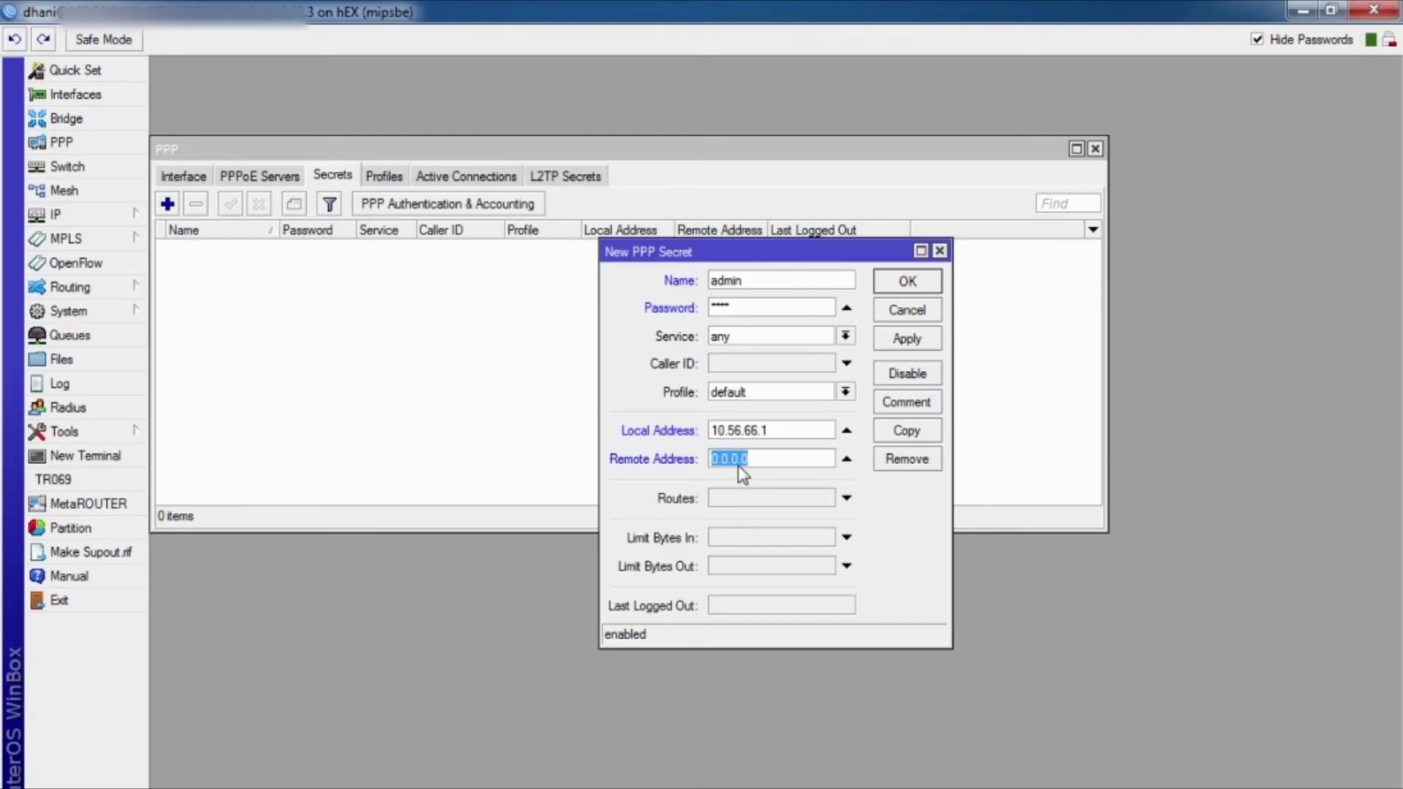
text(10.56.66.)
click(925, 344)
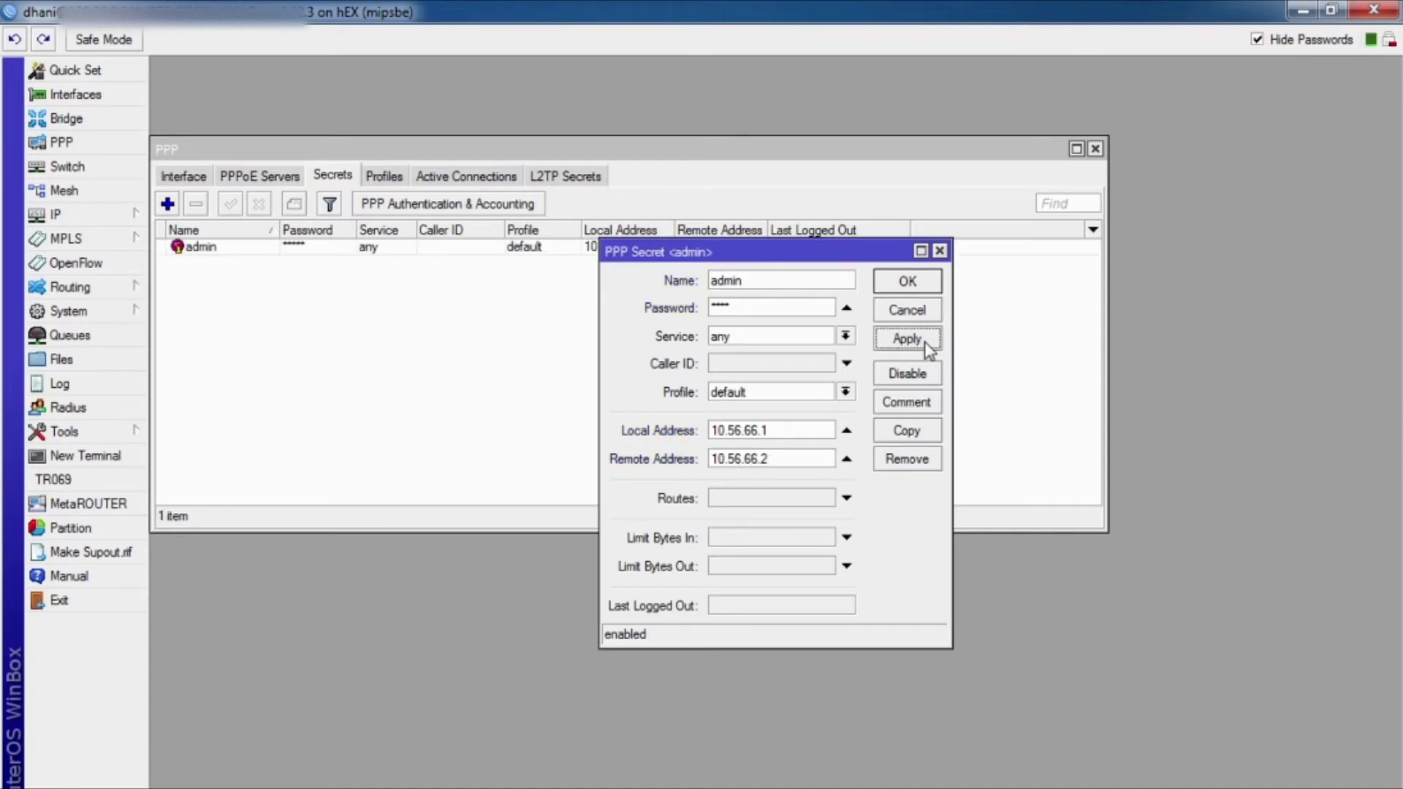
click(907, 281)
key(alt+Tab)
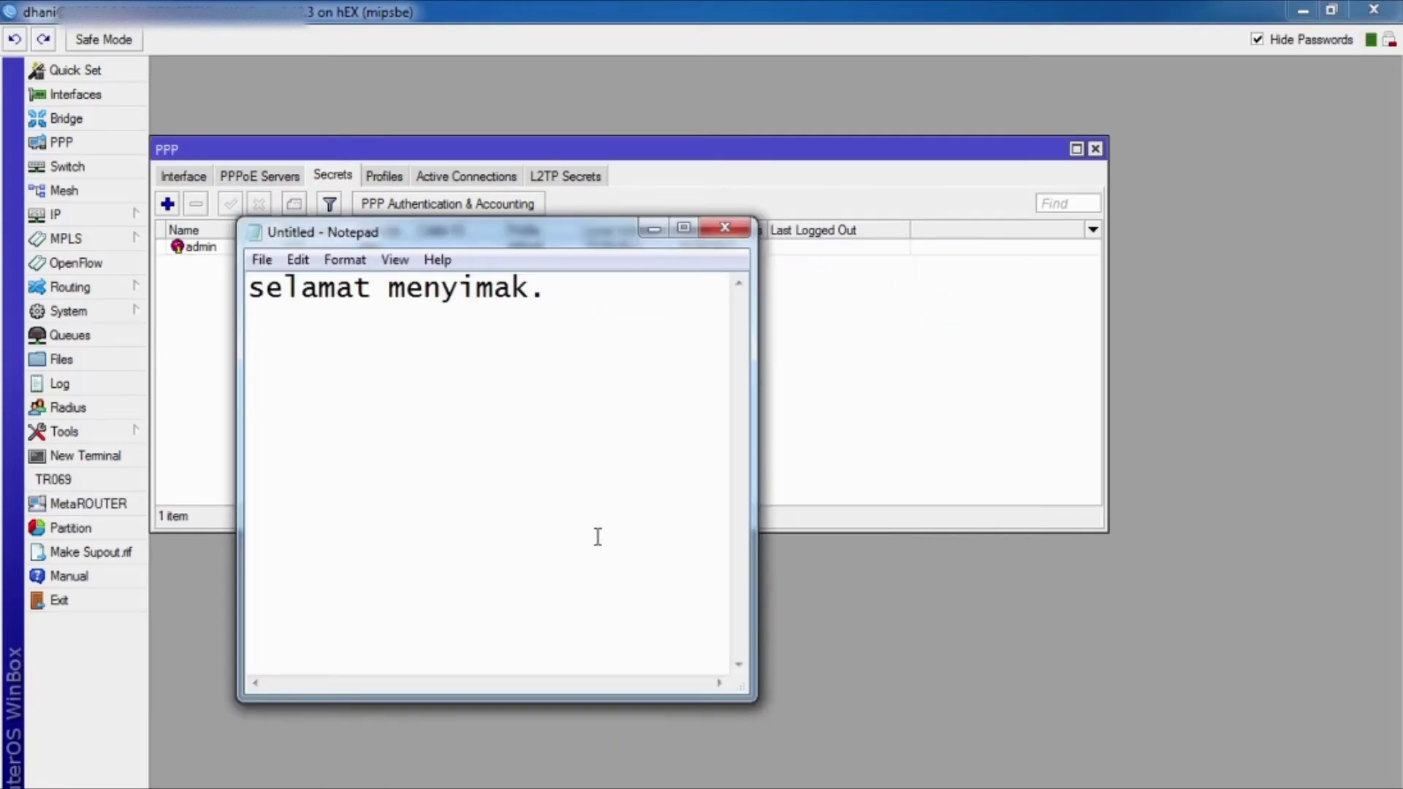
Step: Overwrite the note with 'sudah selesai gampangkan', 'hihii.....' and 'tinggal pengetesan'
drag(584, 310, 195, 286)
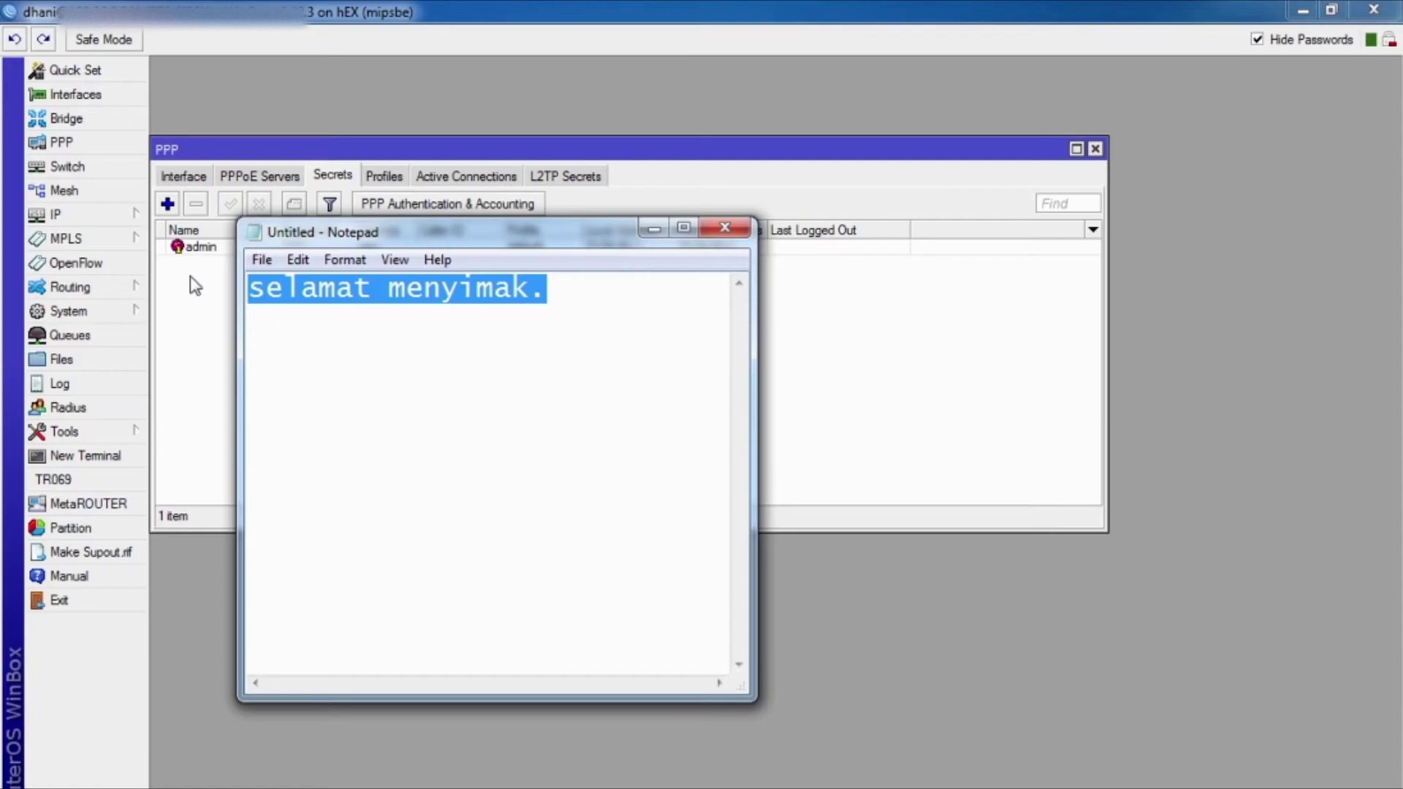
text(sudah s)
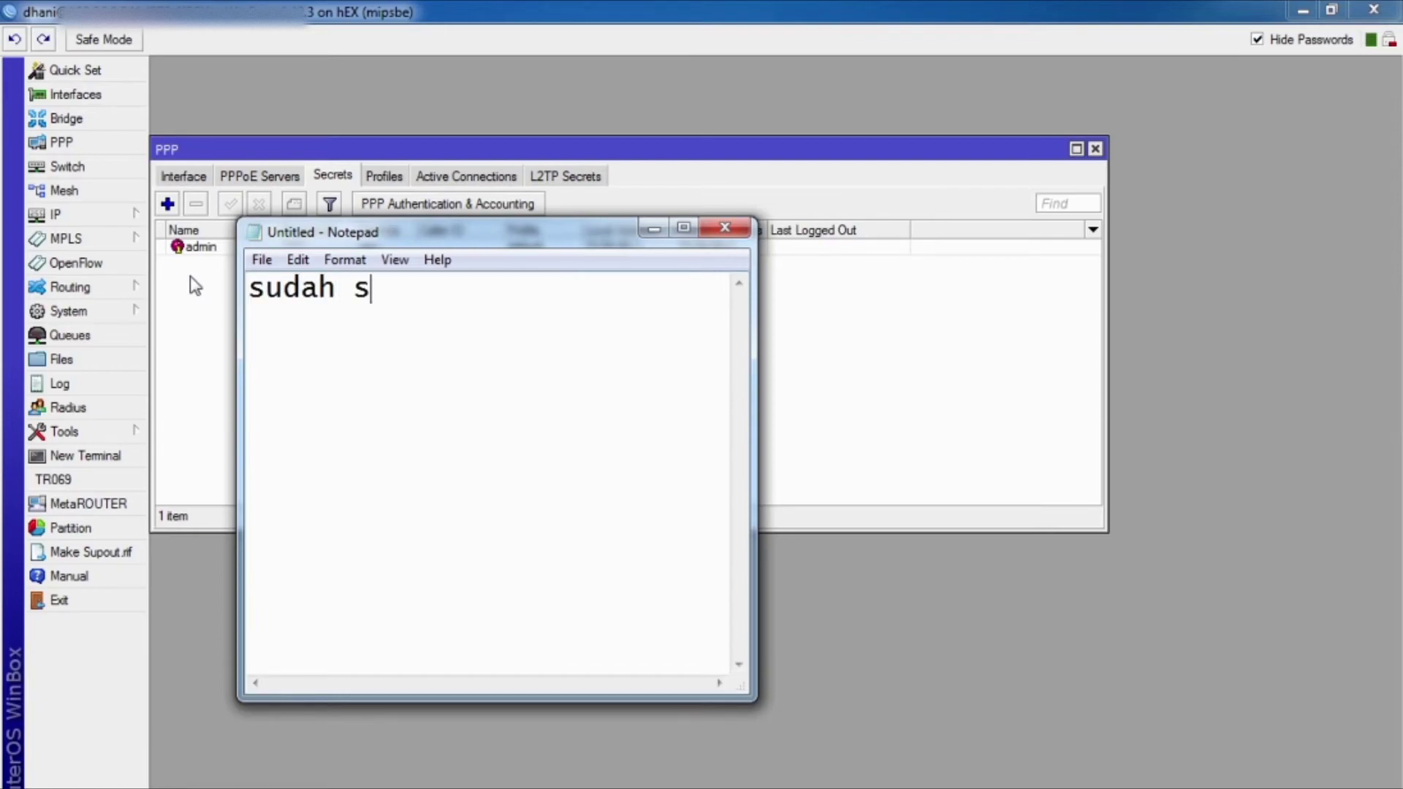
text(elesai )
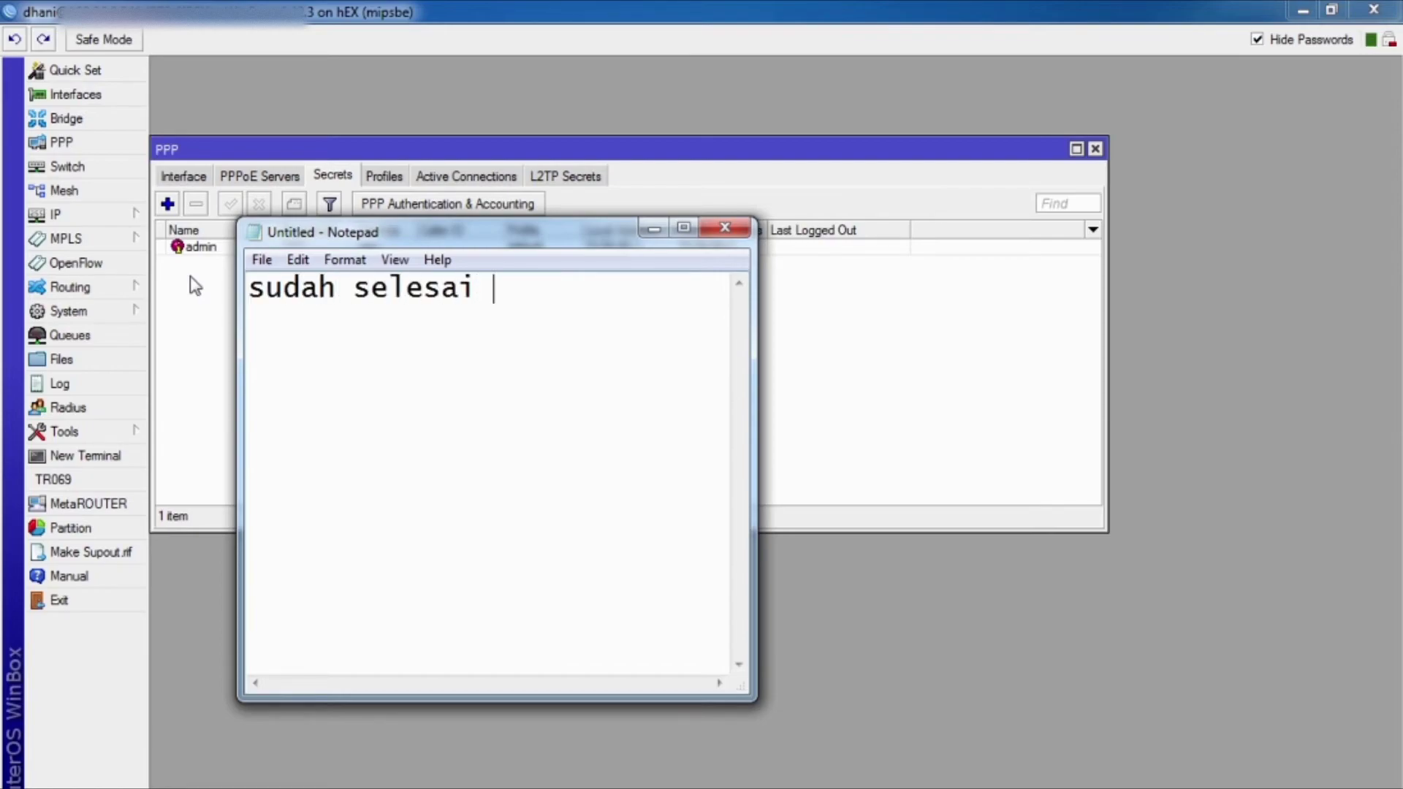
text(gampan)
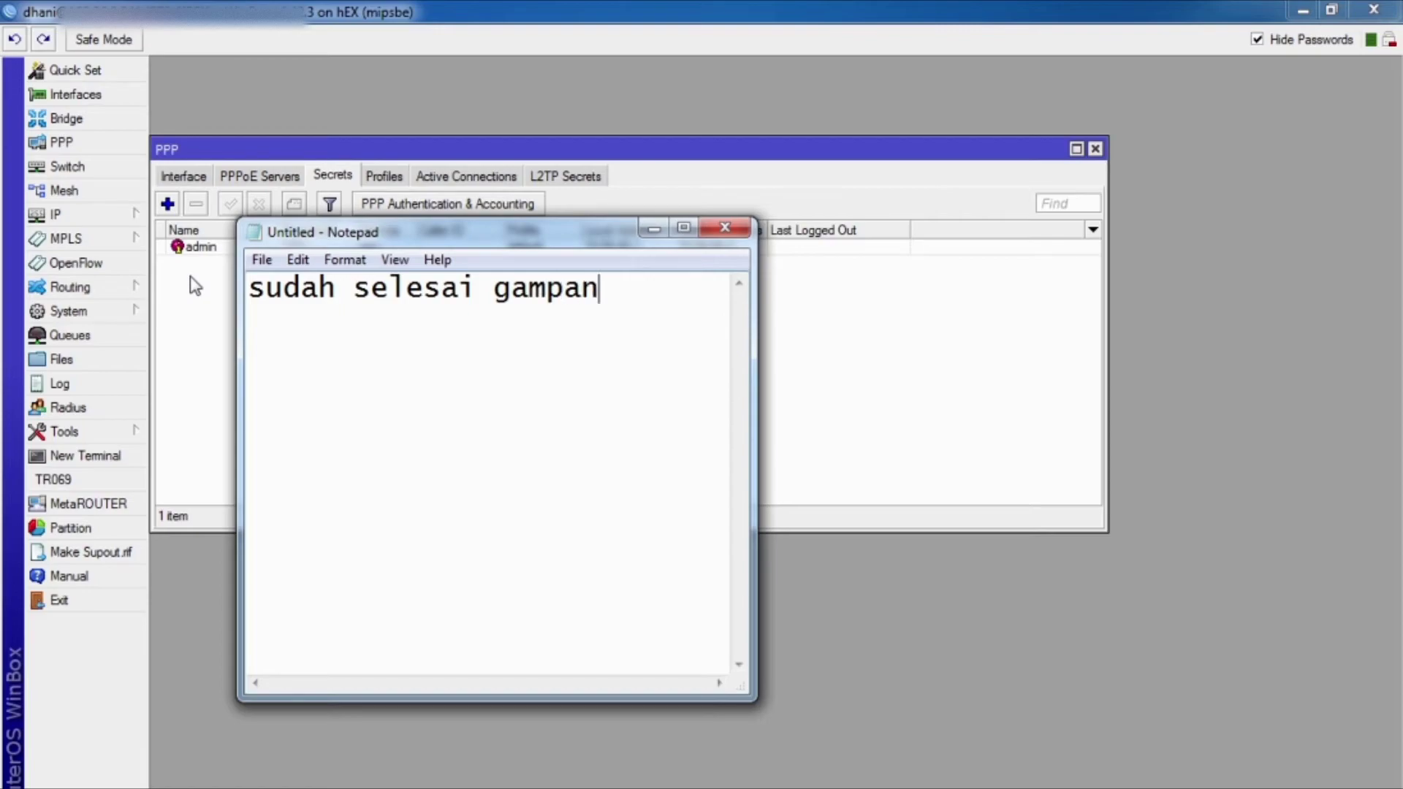
text(gkan)
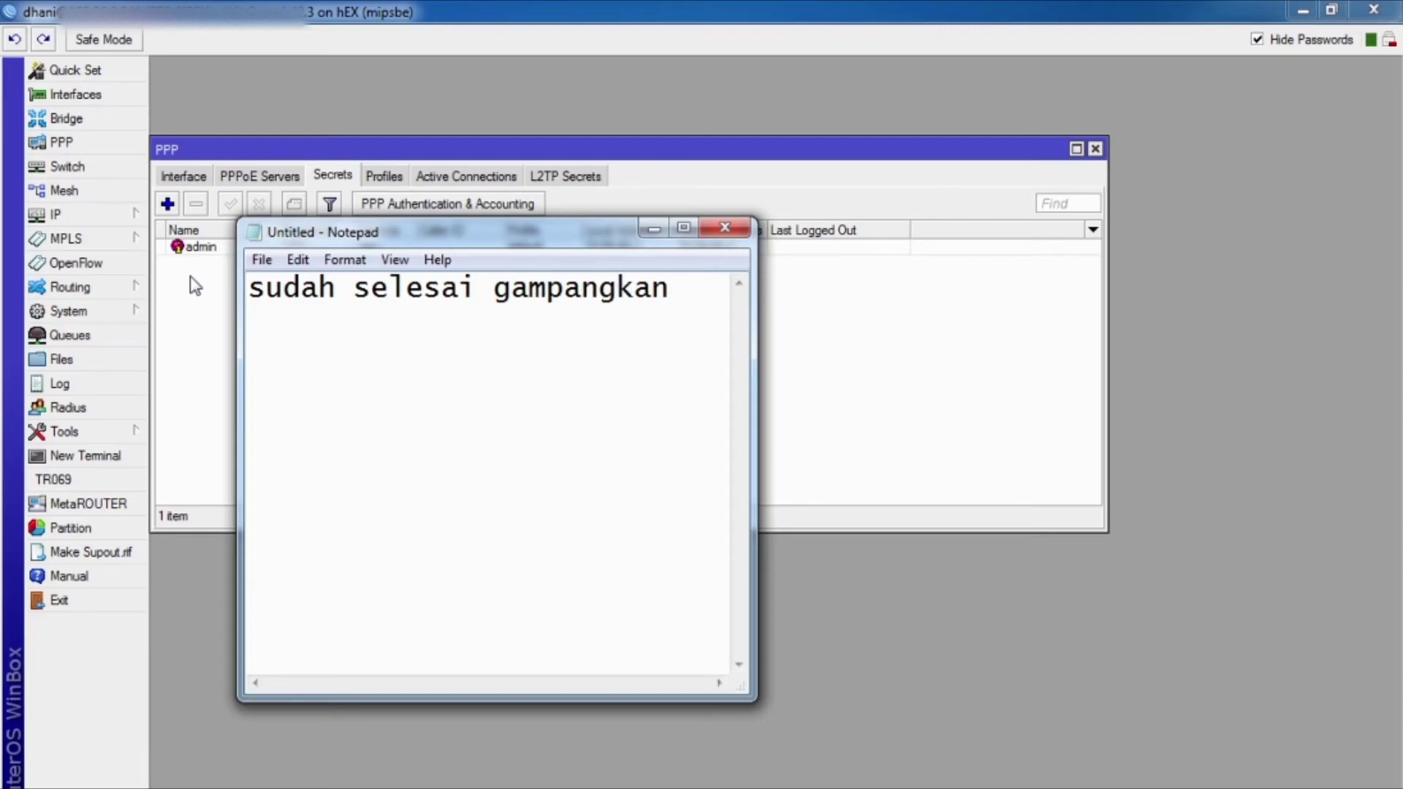
key(Return)
text(hihii)
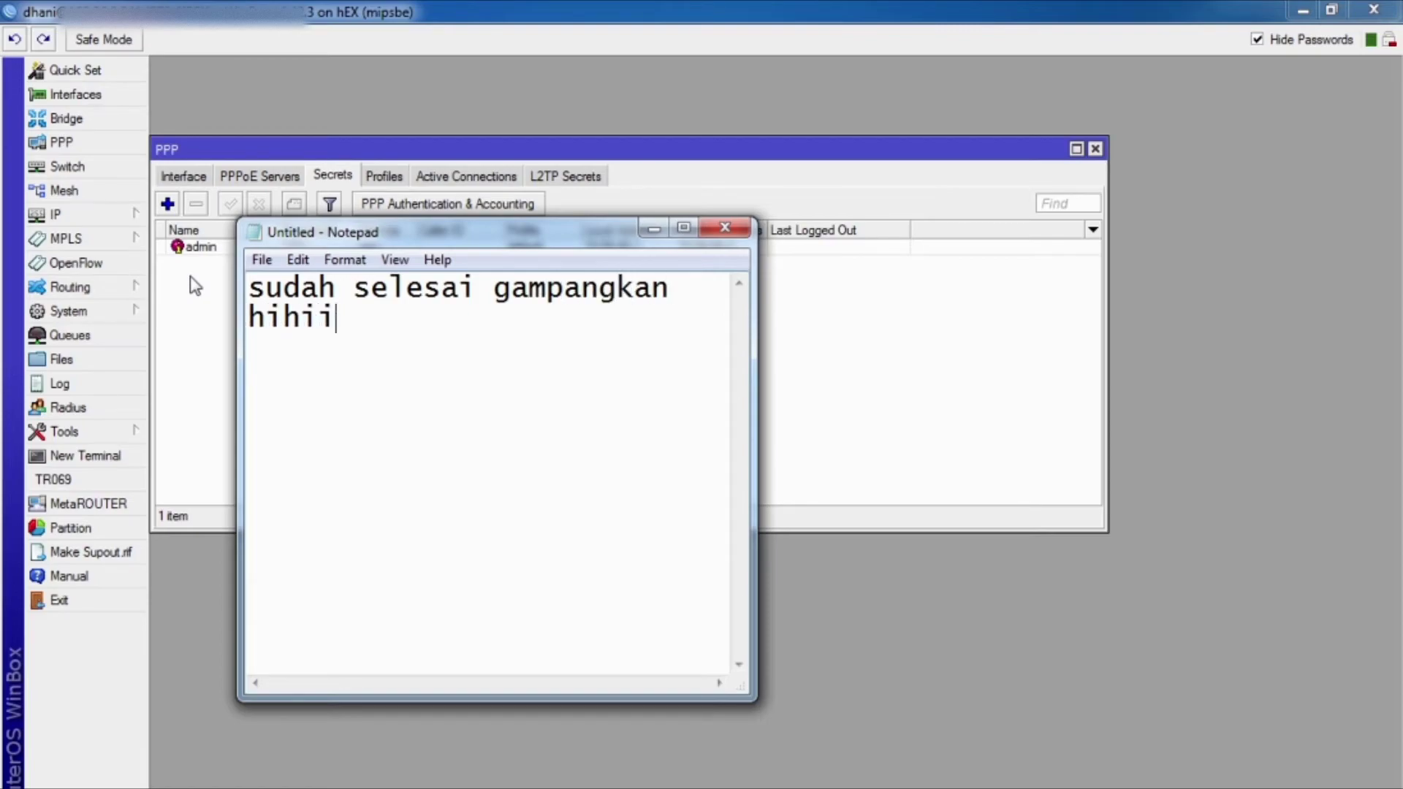
text(.....)
key(Return)
text(tinggal k)
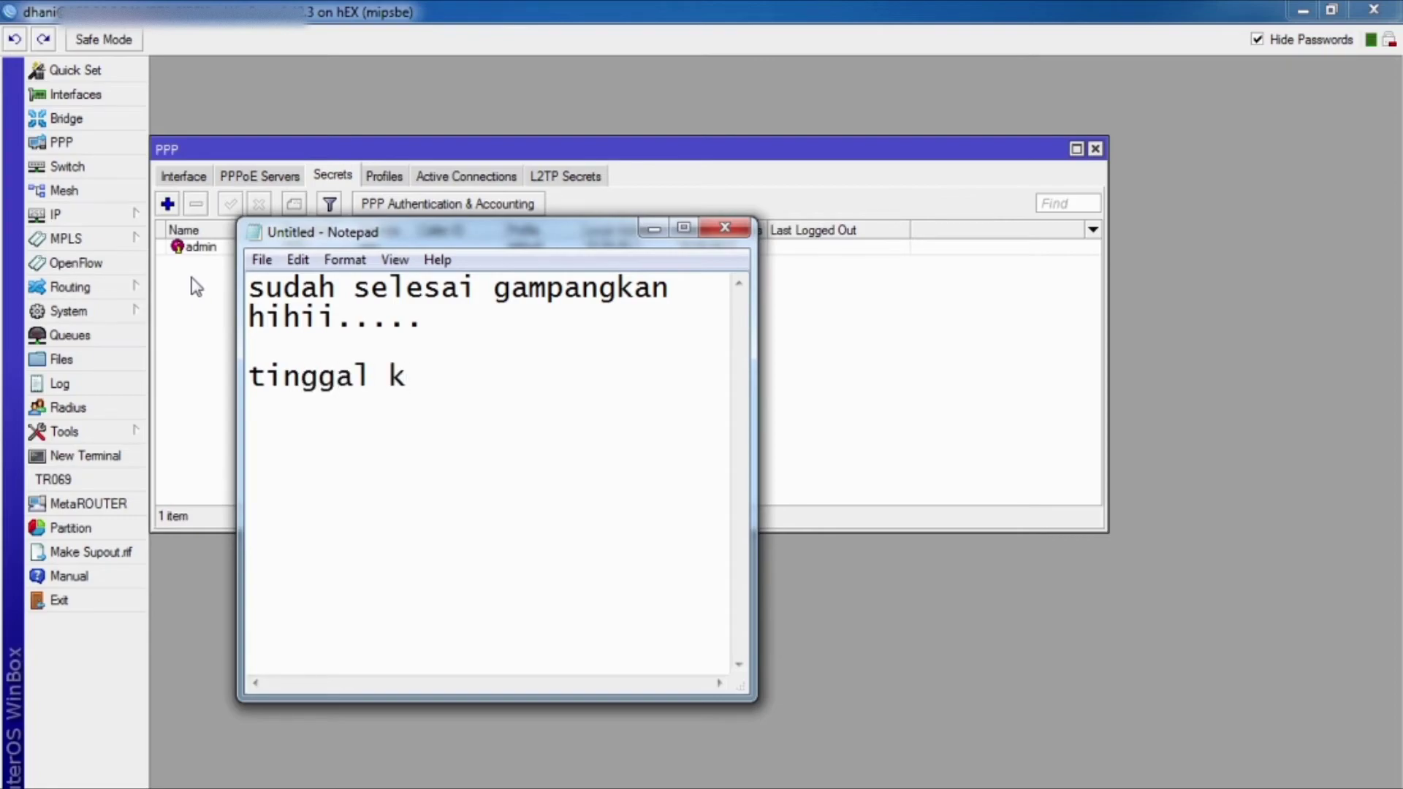
key(BackSpace)
text(penetesan)
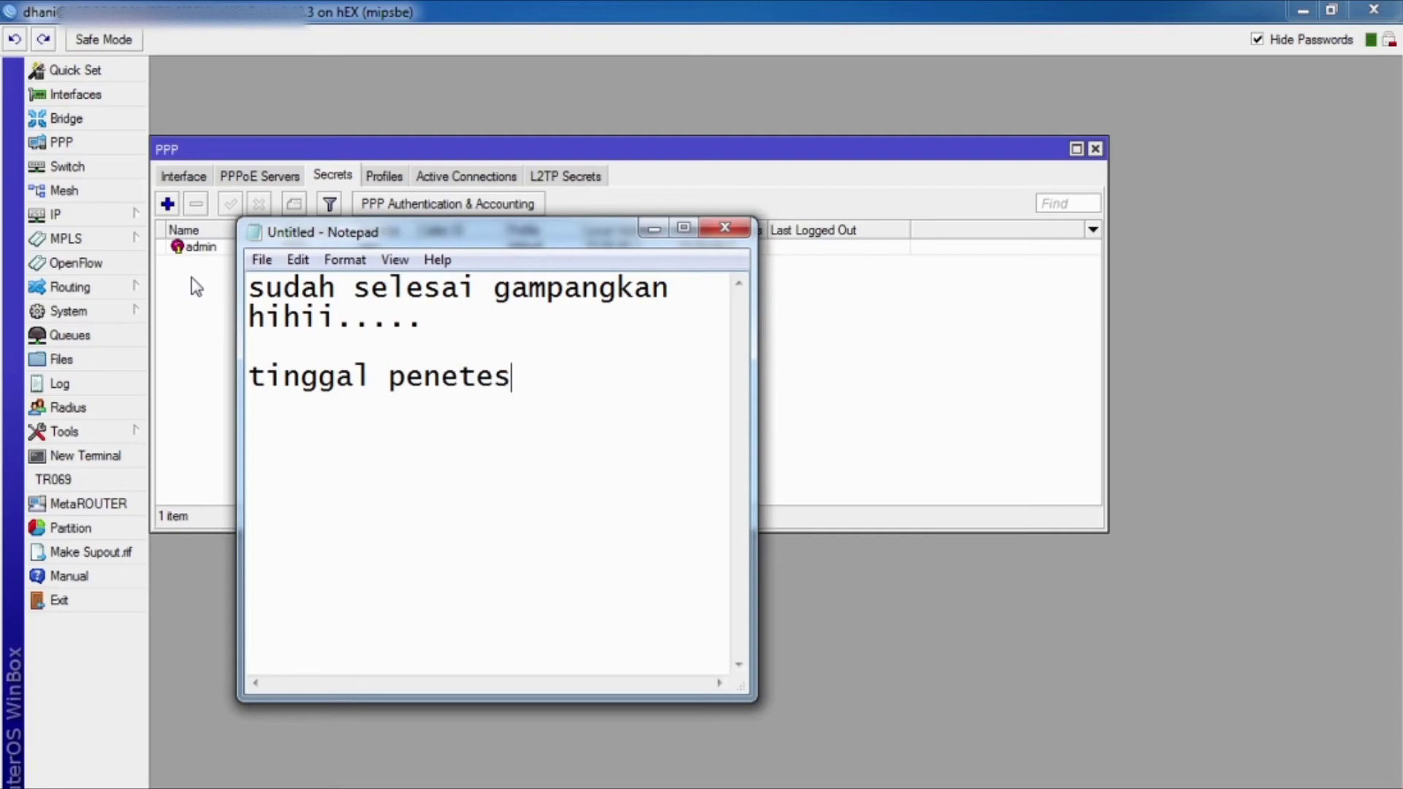
key(BackSpace)
key(BackSpace)
key(BackSpace)
key(BackSpace)
key(BackSpace)
key(BackSpace)
key(BackSpace)
key(BackSpace)
key(BackSpace)
text(pe)
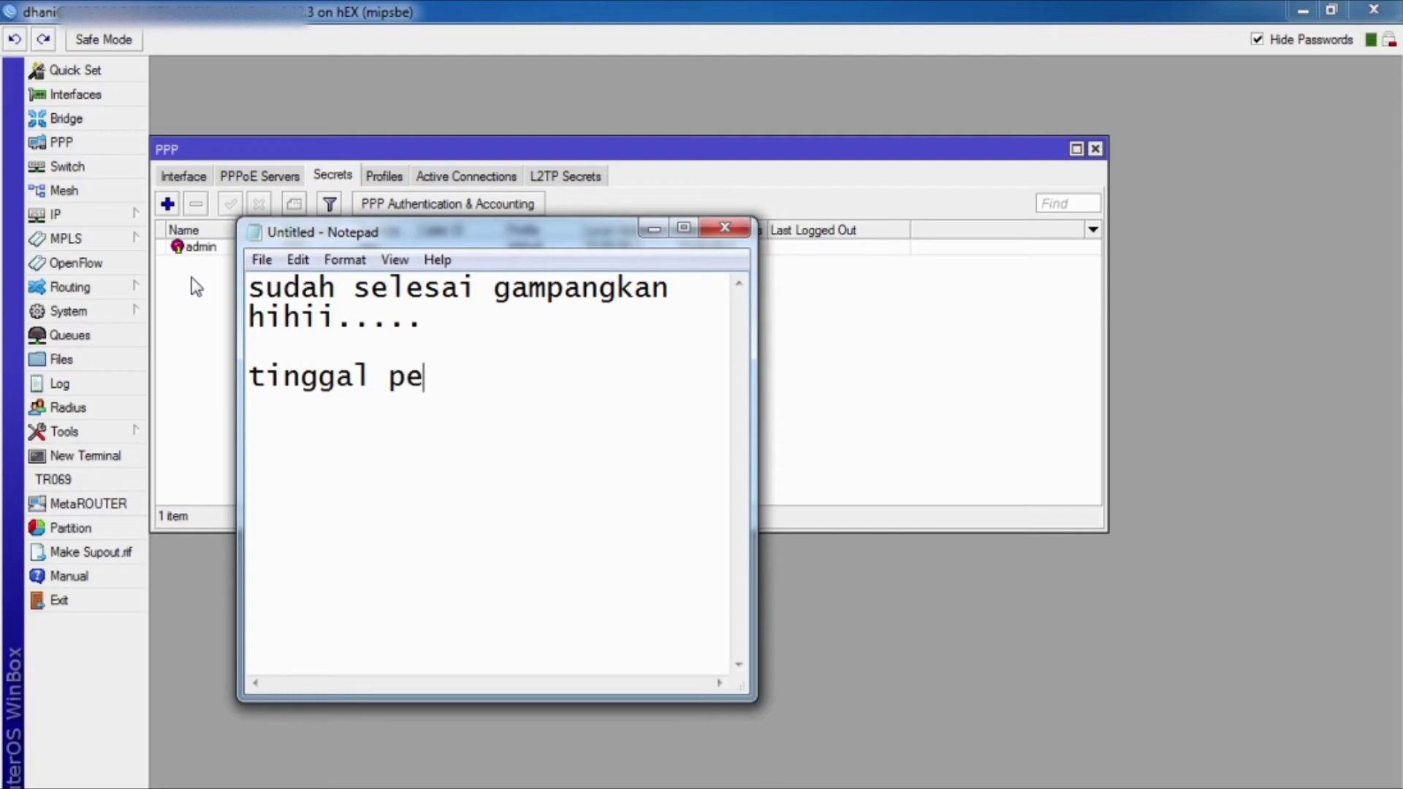
text(ngetesan)
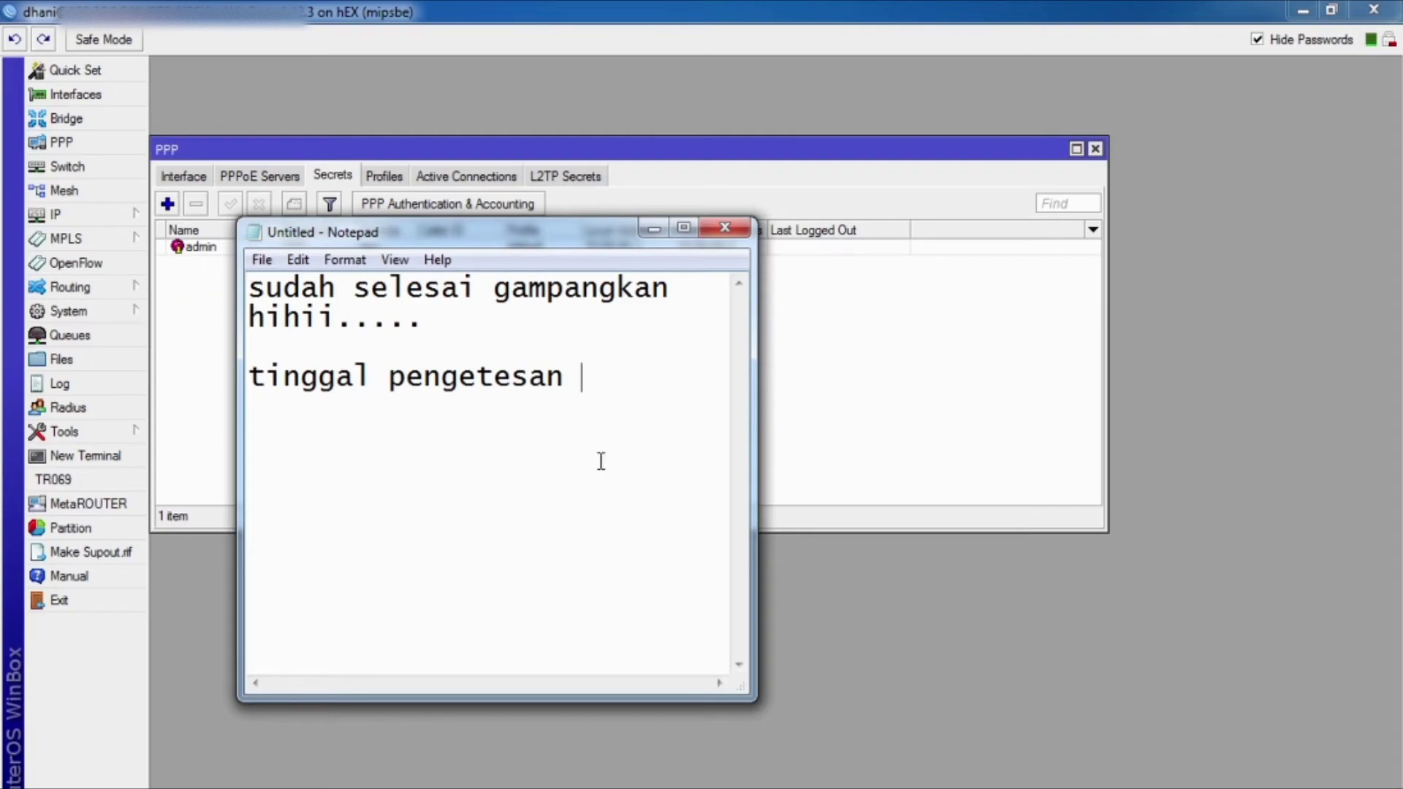
click(921, 449)
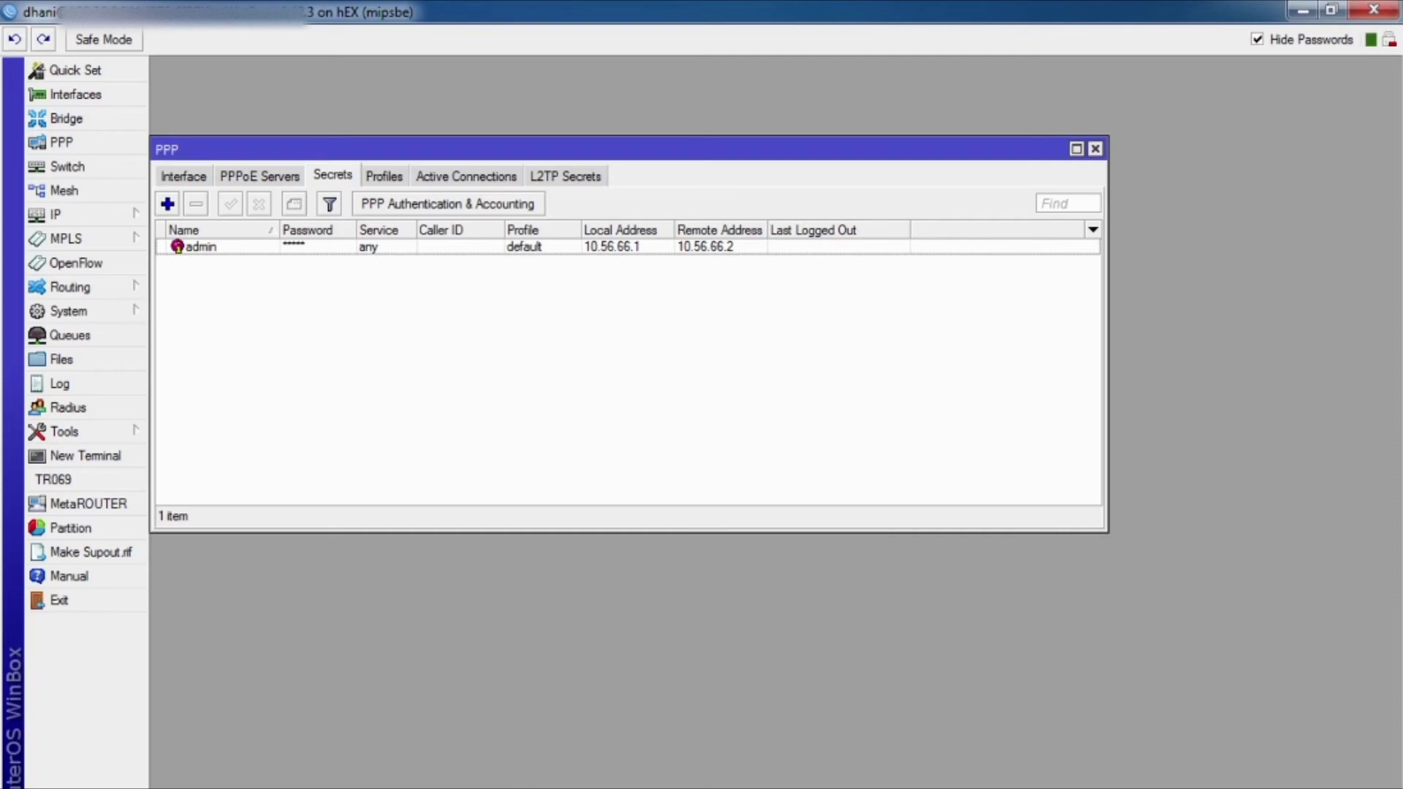
Step: Rewrite the note as 'saya akan dial up' and 'di leptop sa'
click(407, 755)
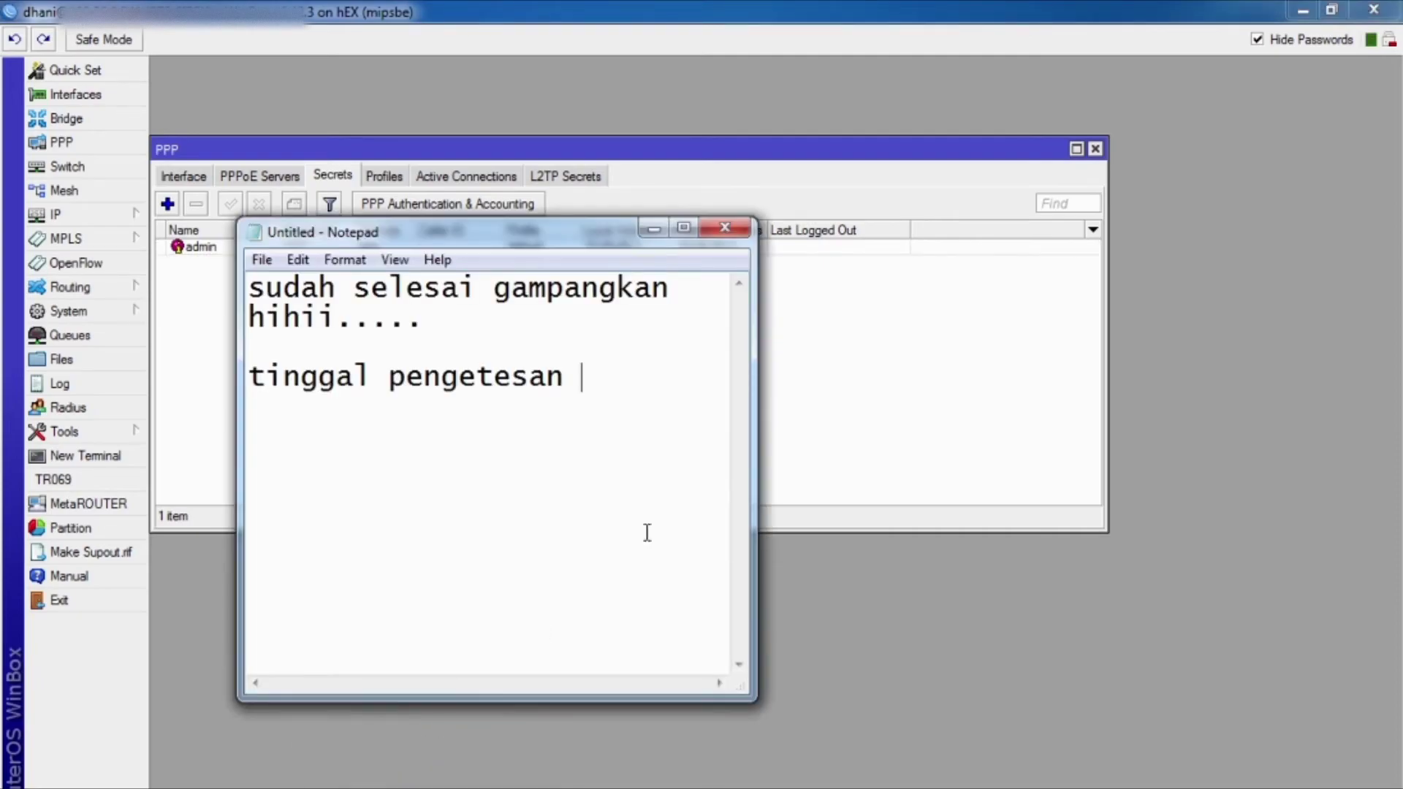
key(ctrl+a)
key(BackSpace)
text(s)
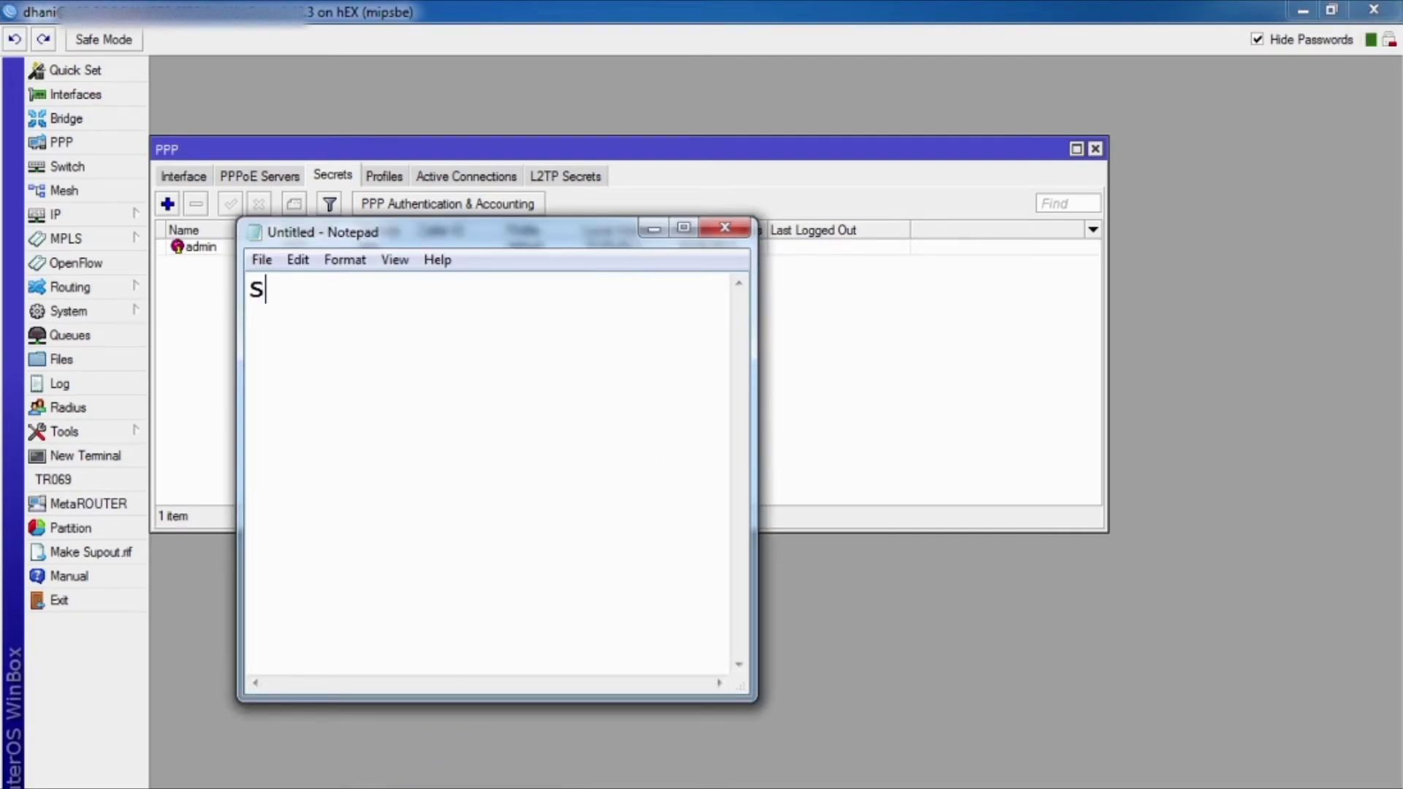
text(aya akan )
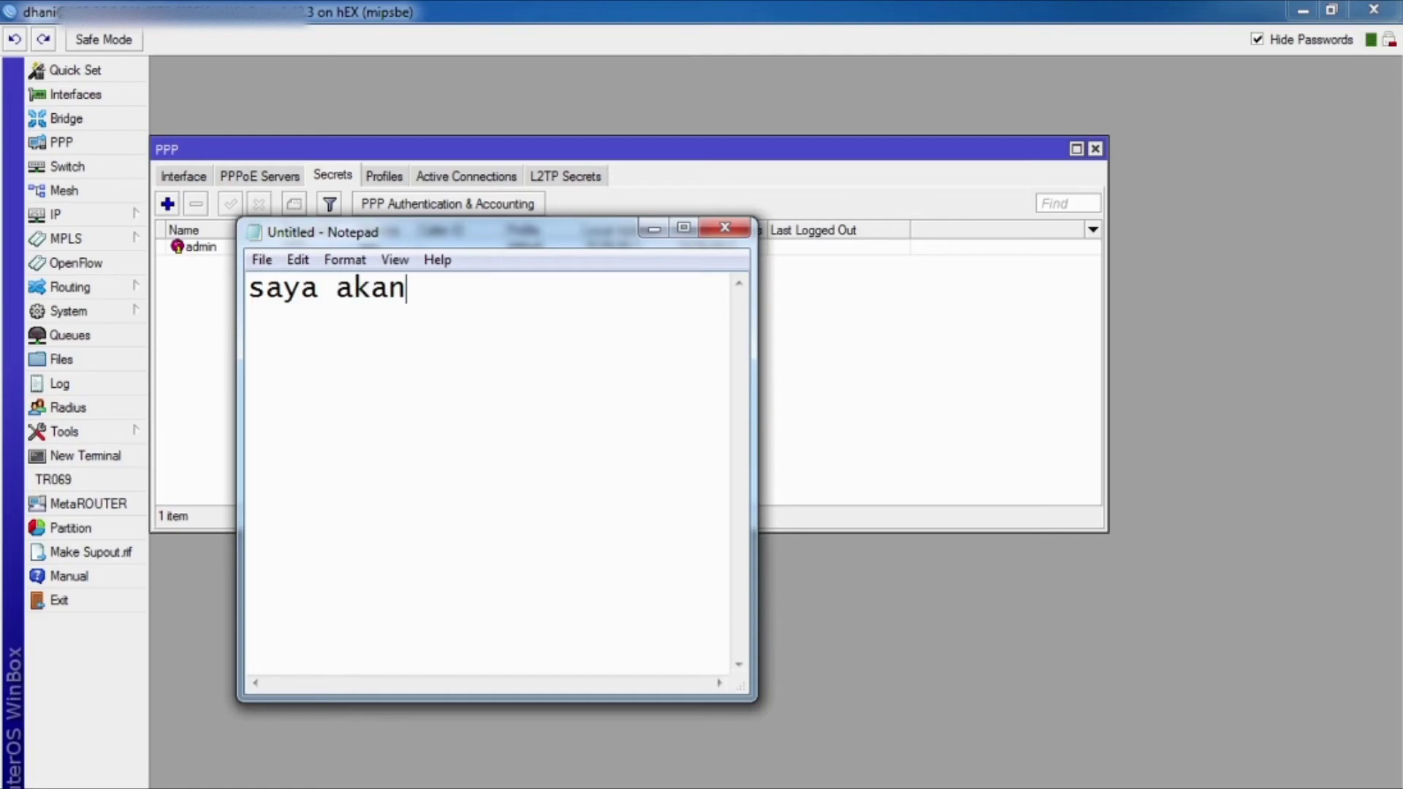
text(dial )
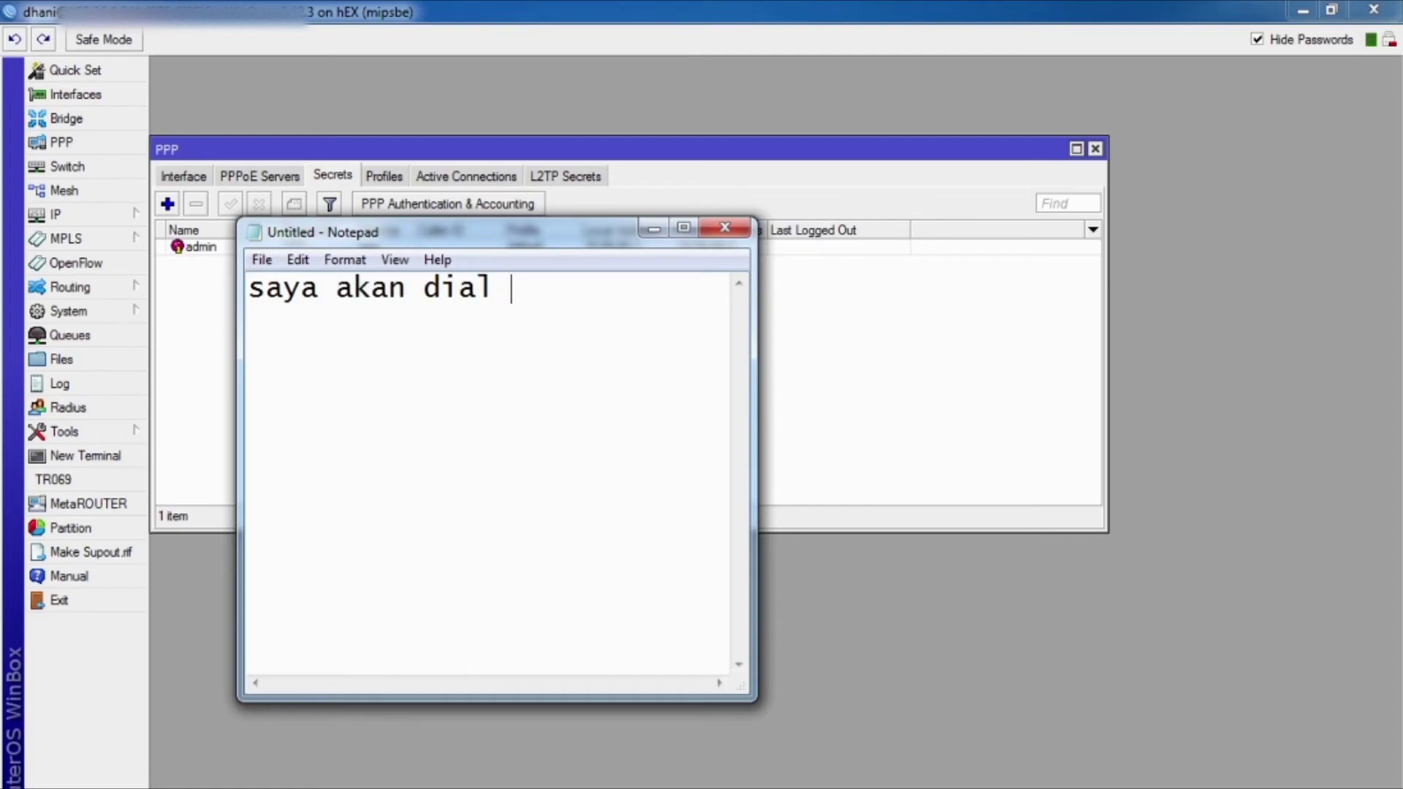
text(up)
key(Return)
text(di leptop saya)
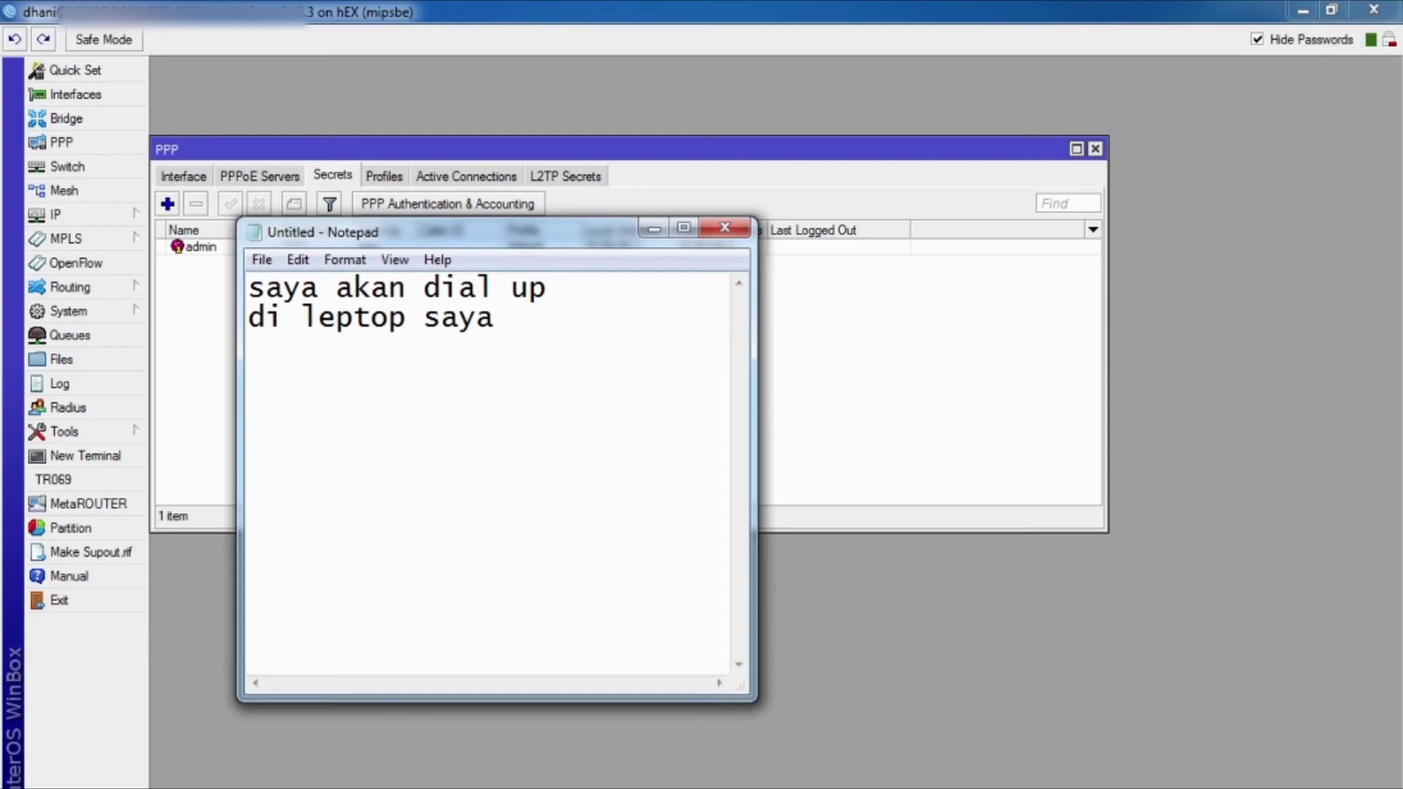
Step: Empty the note, minimize Notepad and bring up Network and Sharing Center
key(ctrl+a)
key(BackSpace)
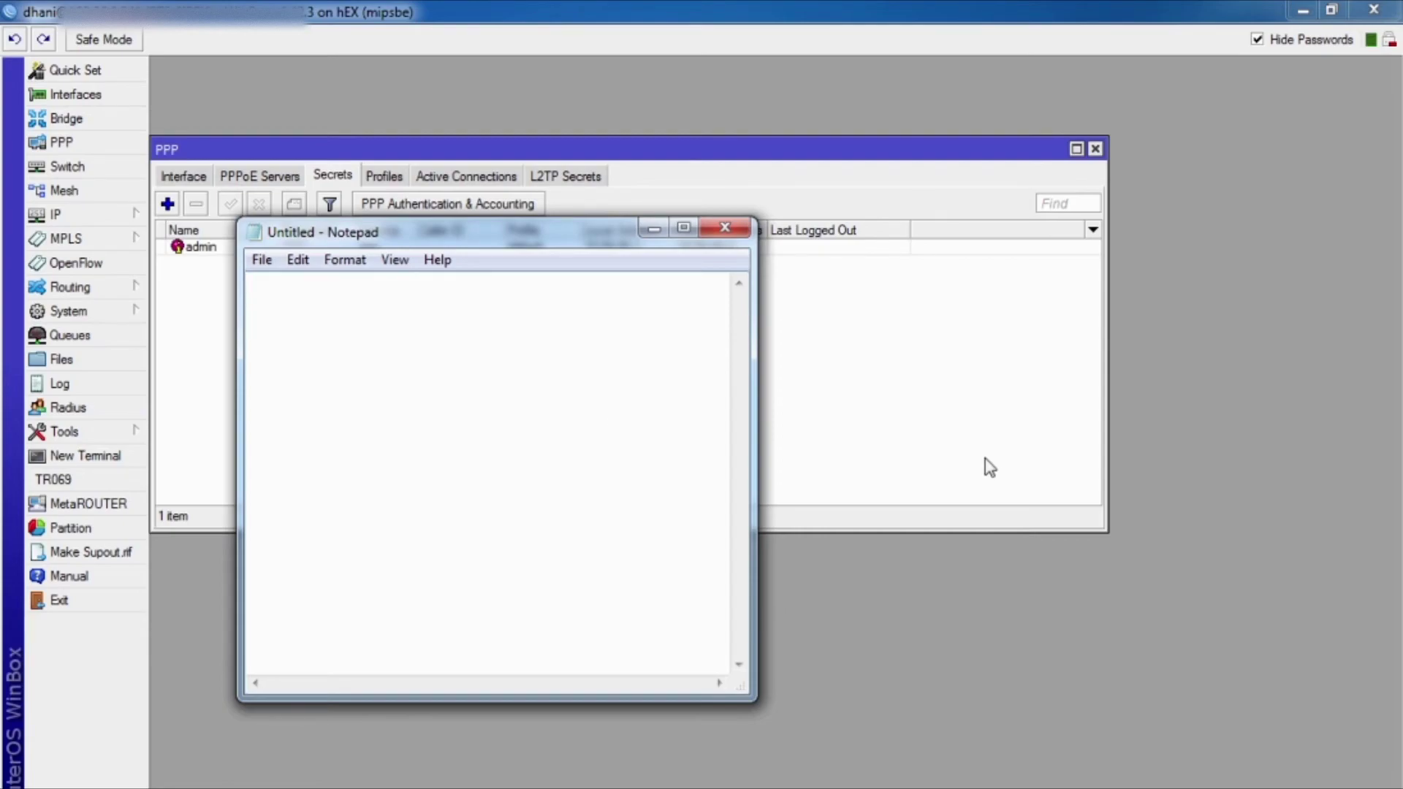
click(653, 229)
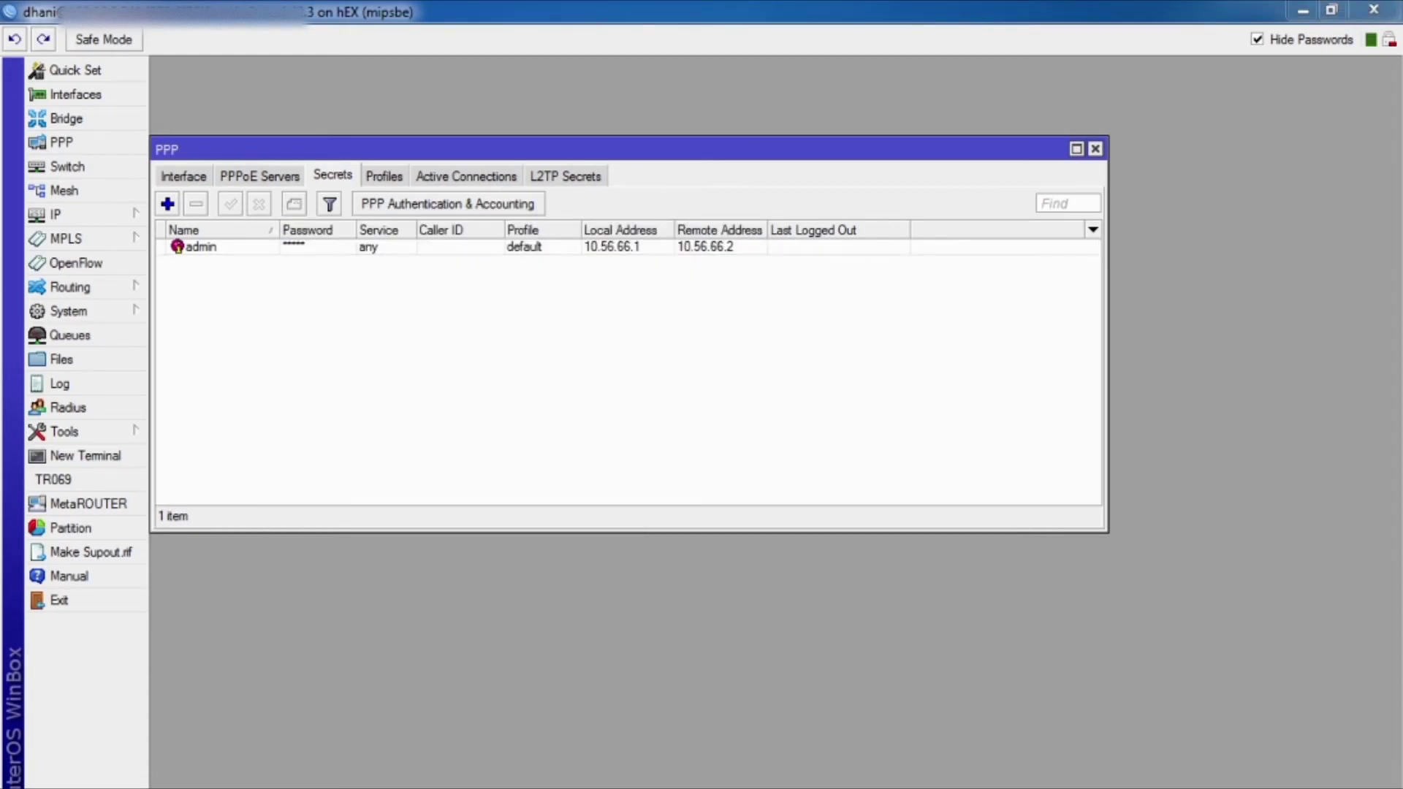
key(alt+Tab)
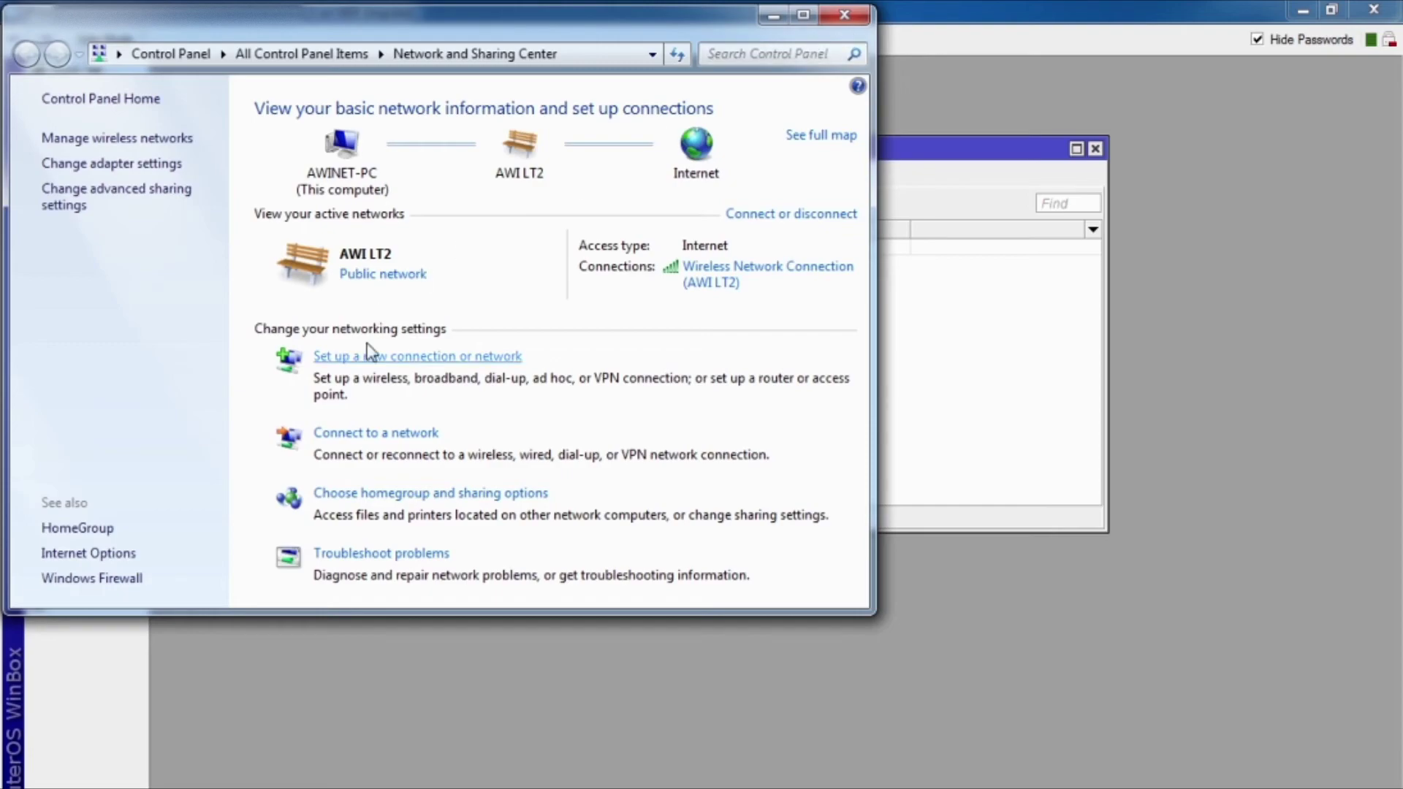
Step: Start a new workplace connection that uses the Internet connection (VPN)
click(362, 357)
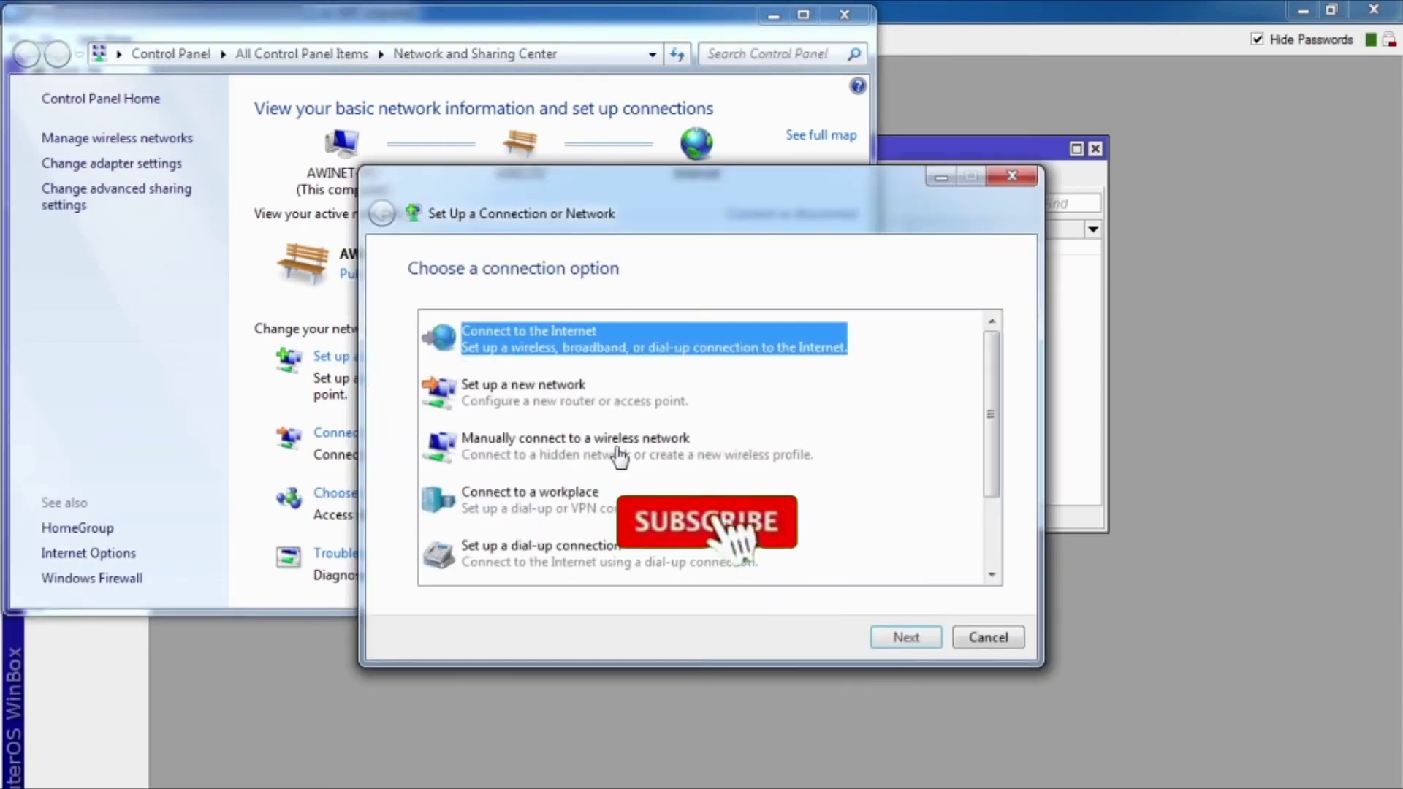
click(569, 500)
click(902, 635)
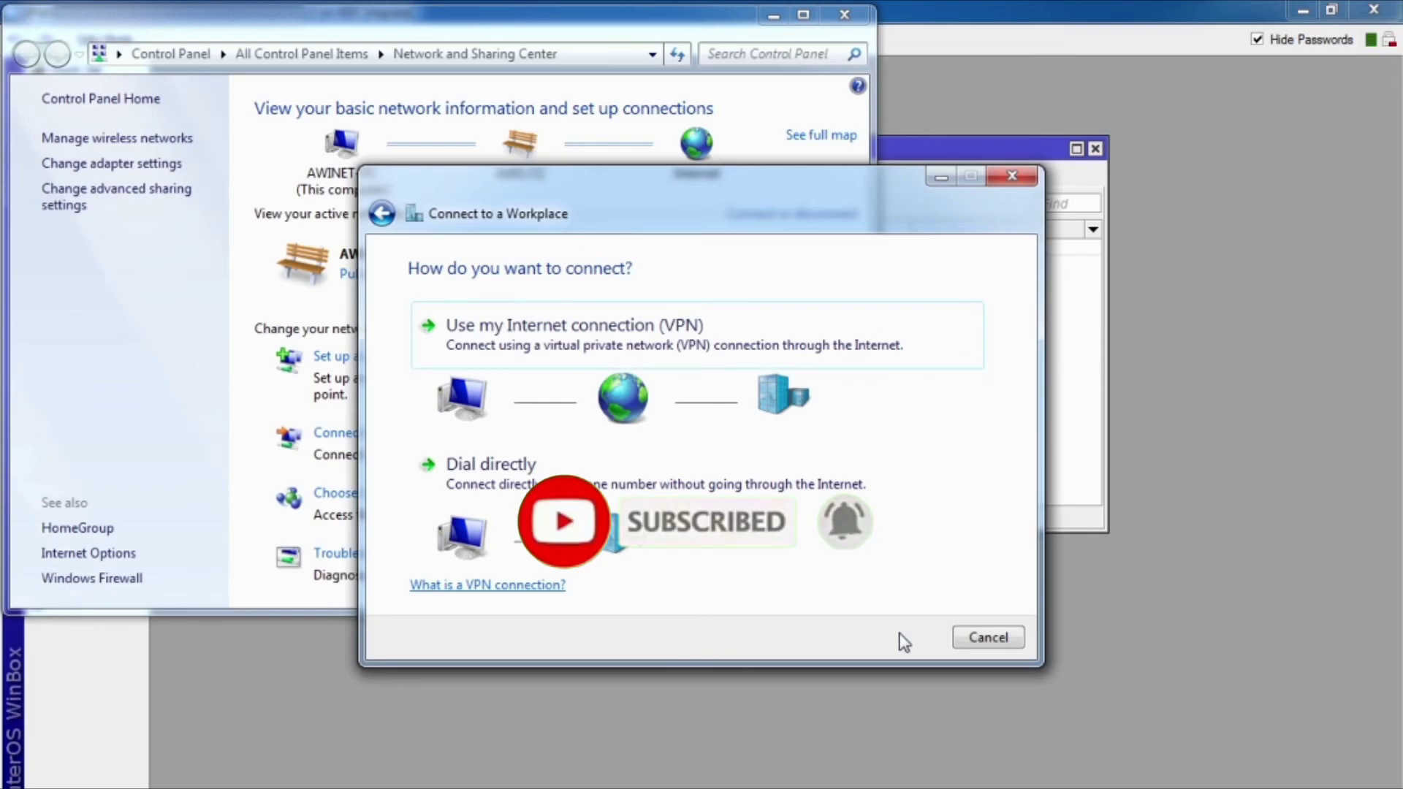
click(707, 343)
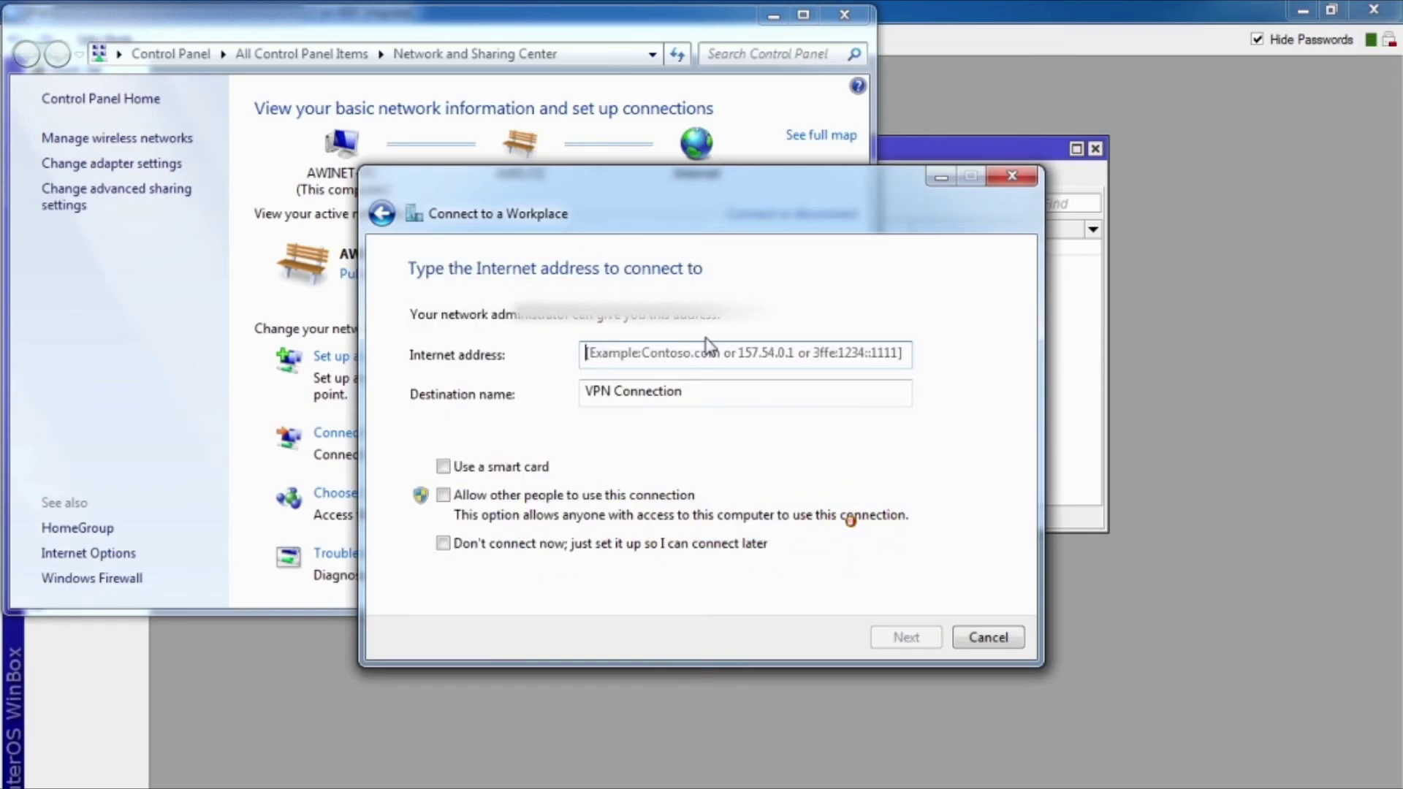
Step: Paste the VPN server address, name the destination 'VPN TEST', and continue
click(772, 16)
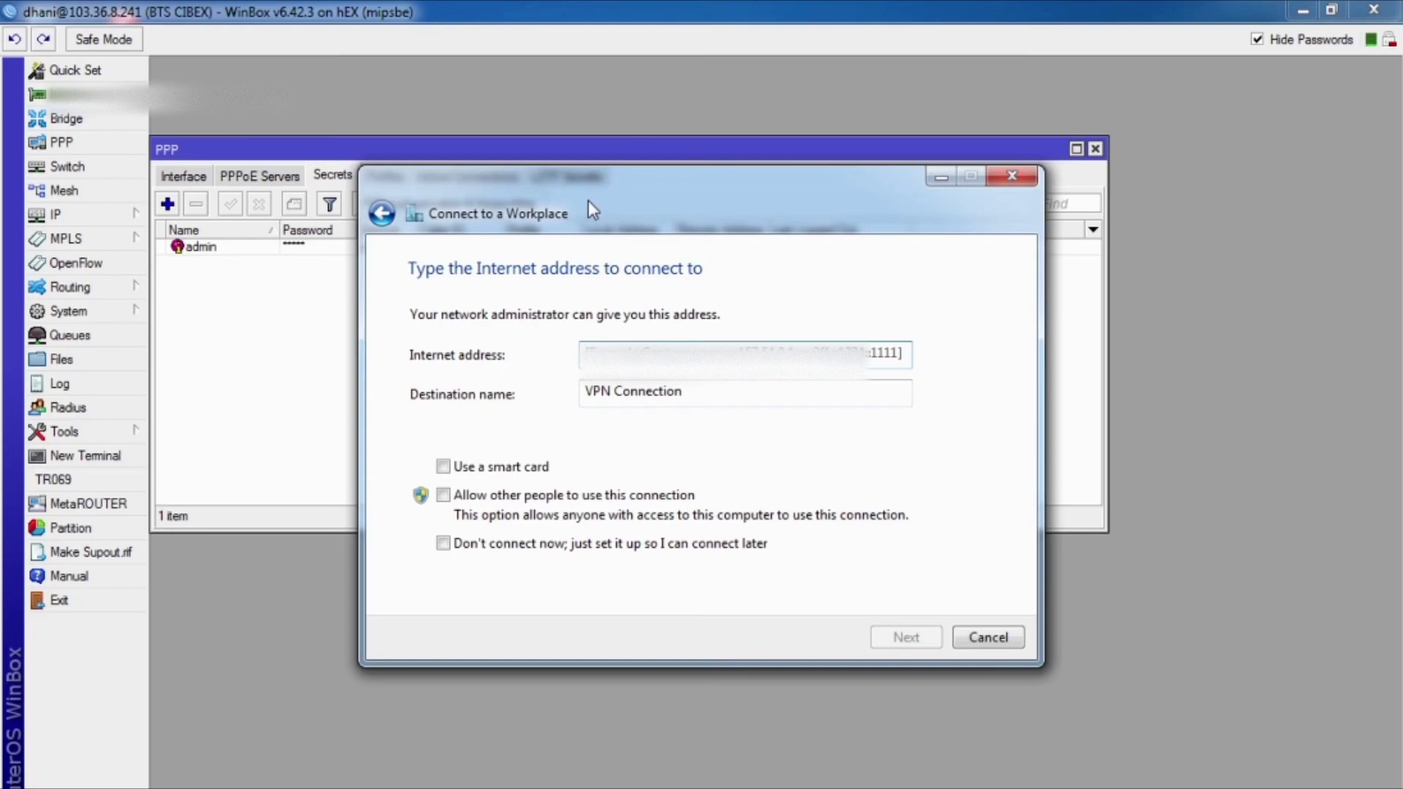
drag(589, 200, 637, 209)
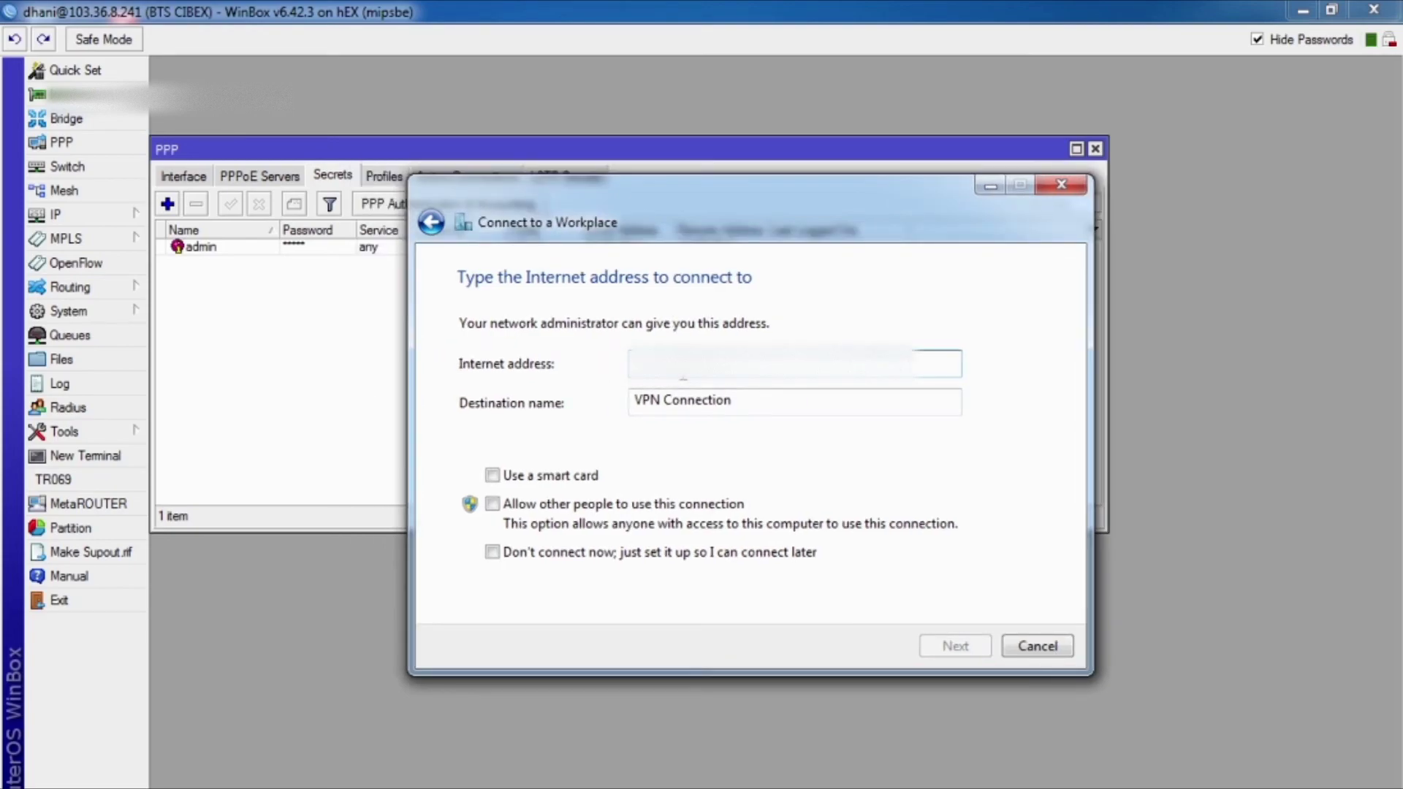
key(ctrl+v)
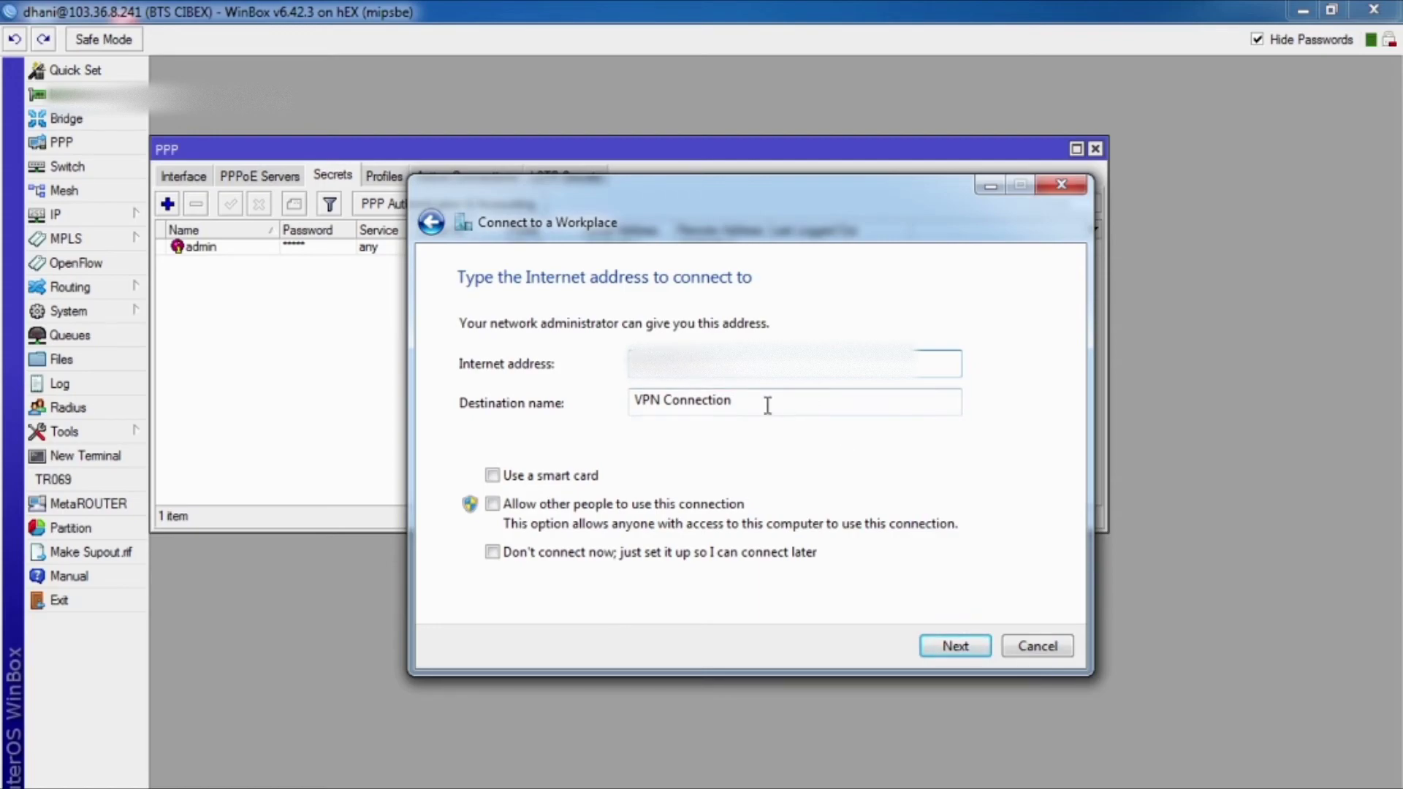
drag(759, 402, 664, 403)
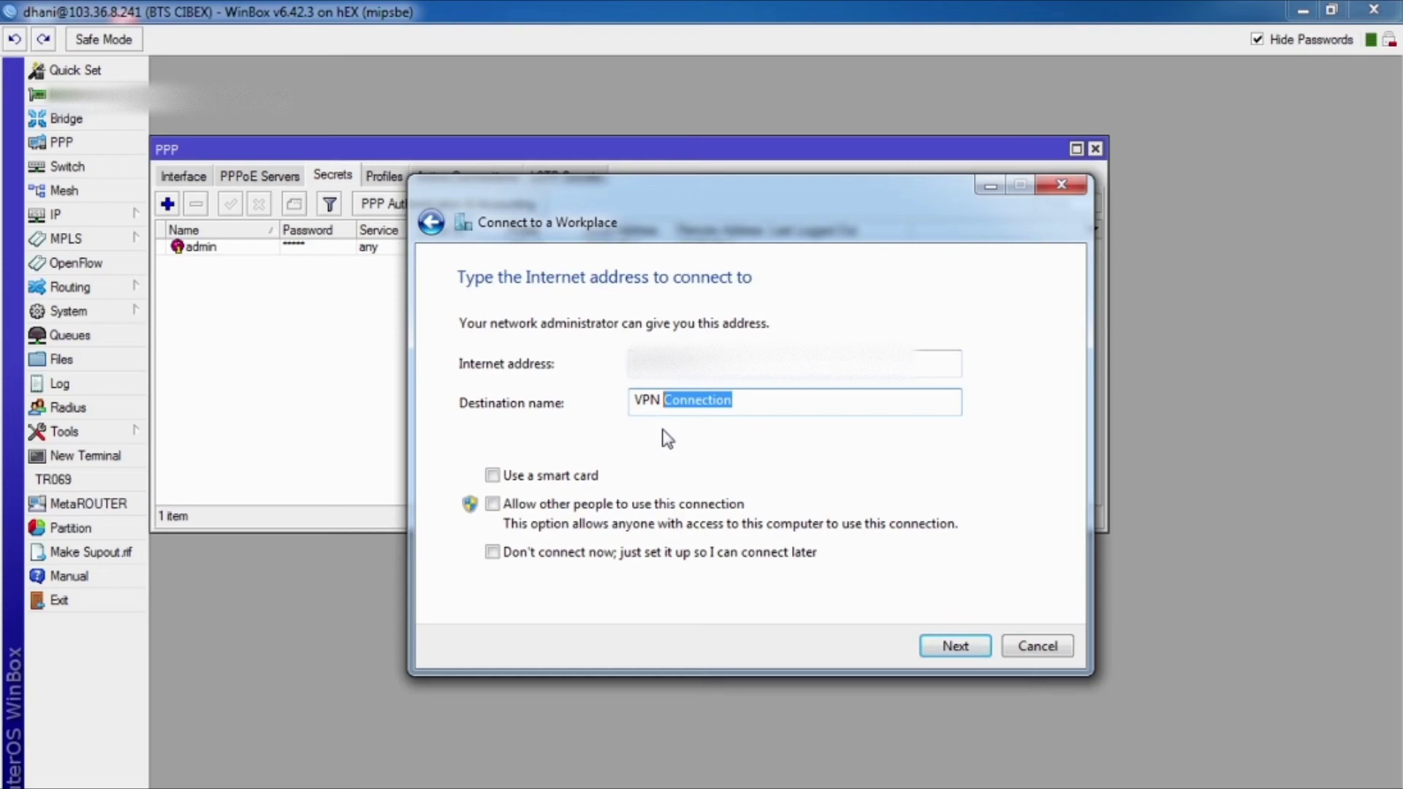
text(TEST)
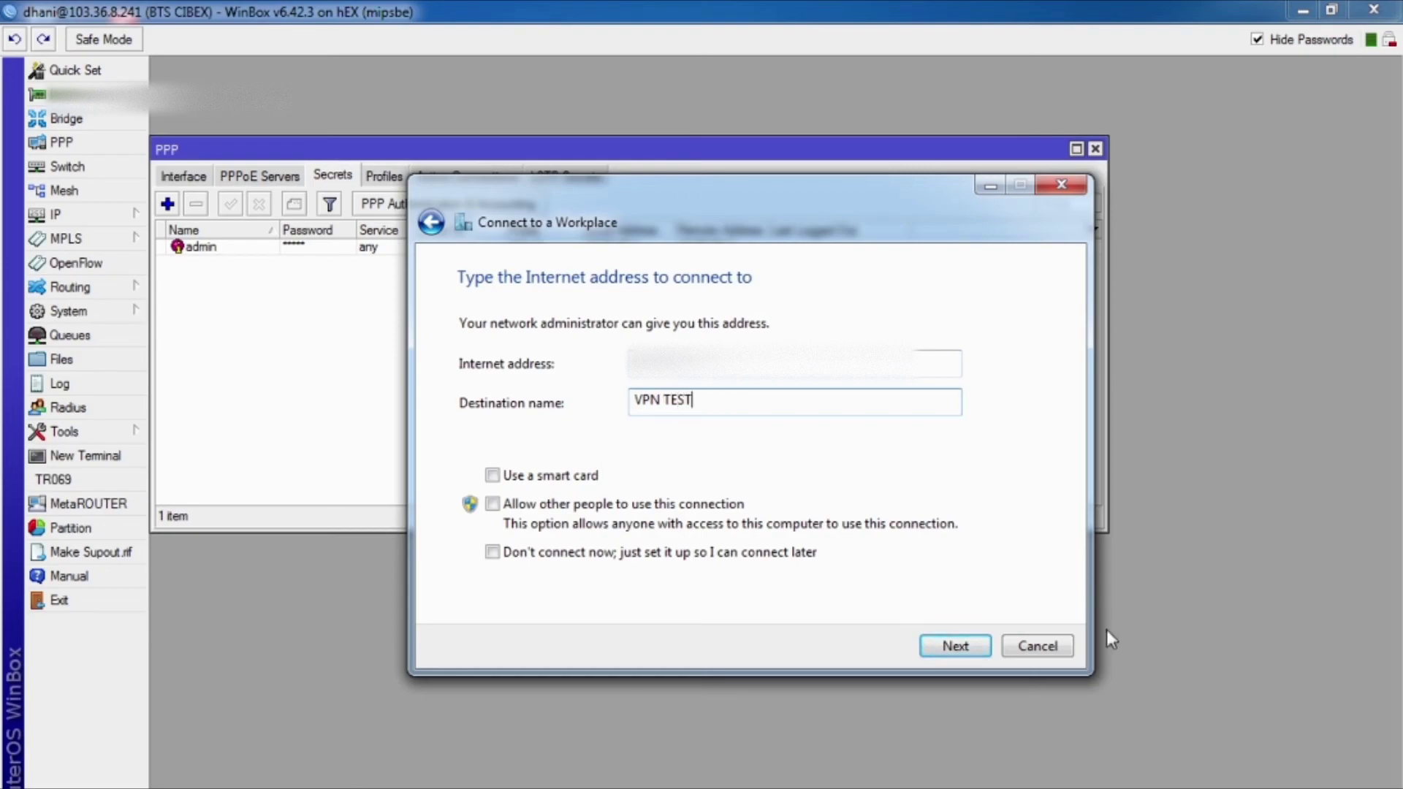
click(970, 651)
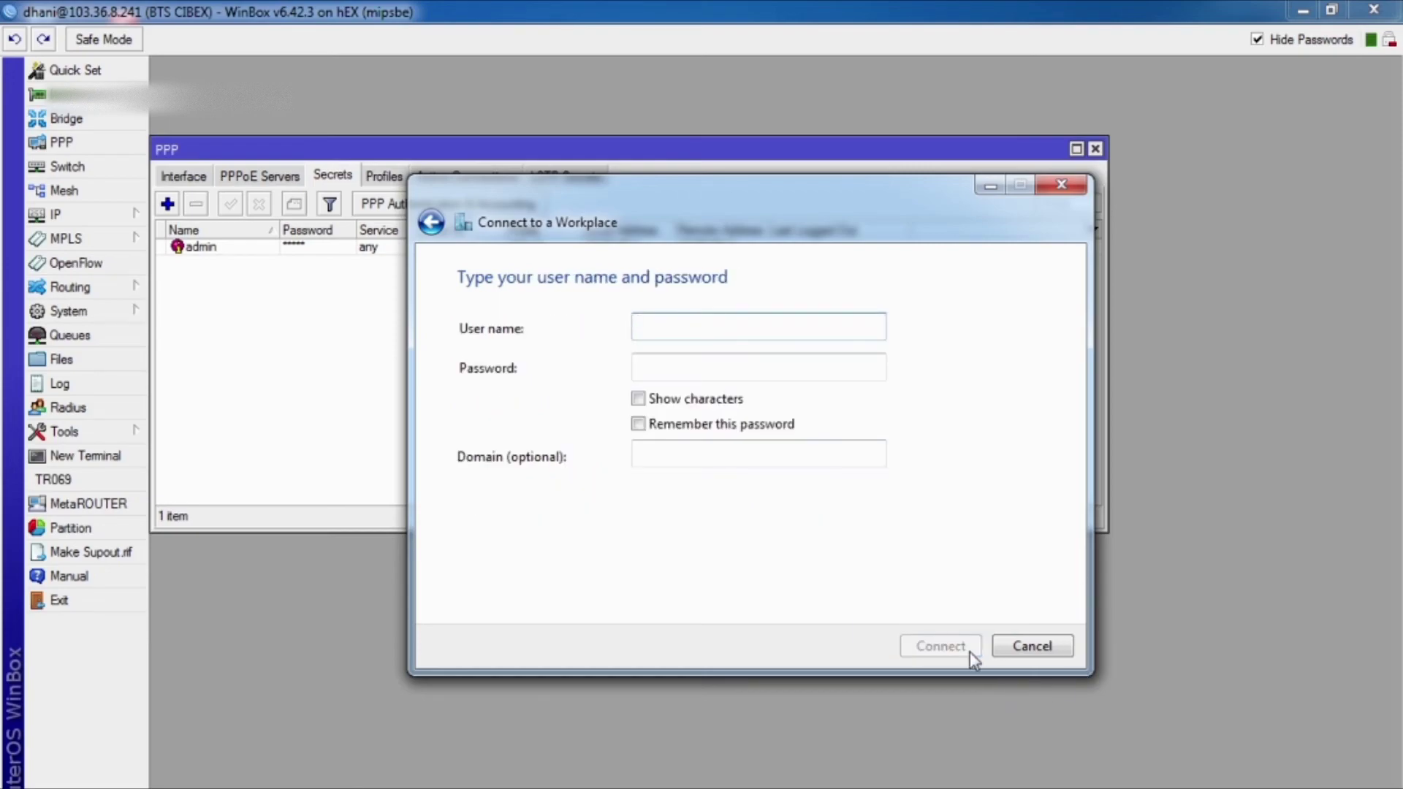
Step: Sign in with the admin secret's user name and password, connect VPN TEST, and close the wizard
drag(919, 216, 943, 335)
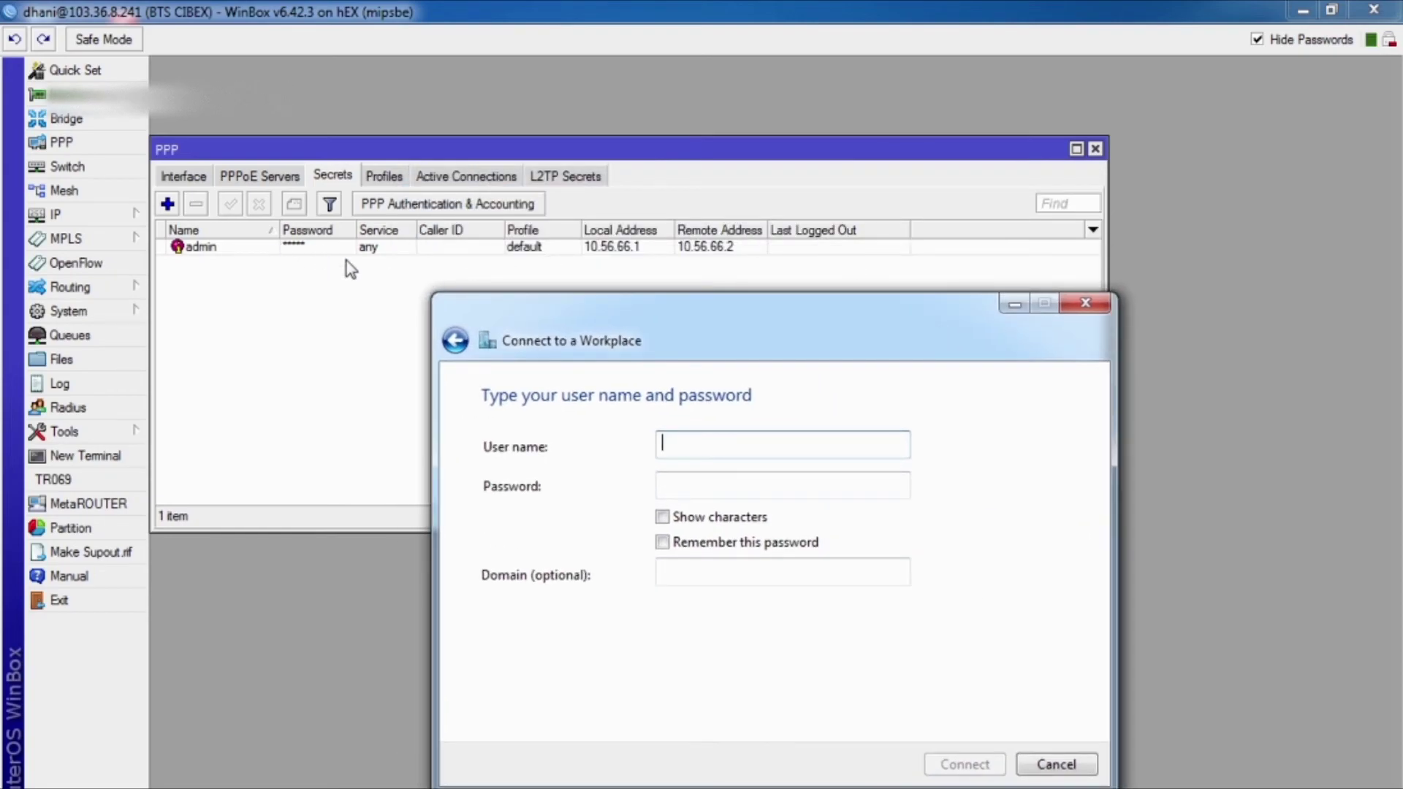
text(admin)
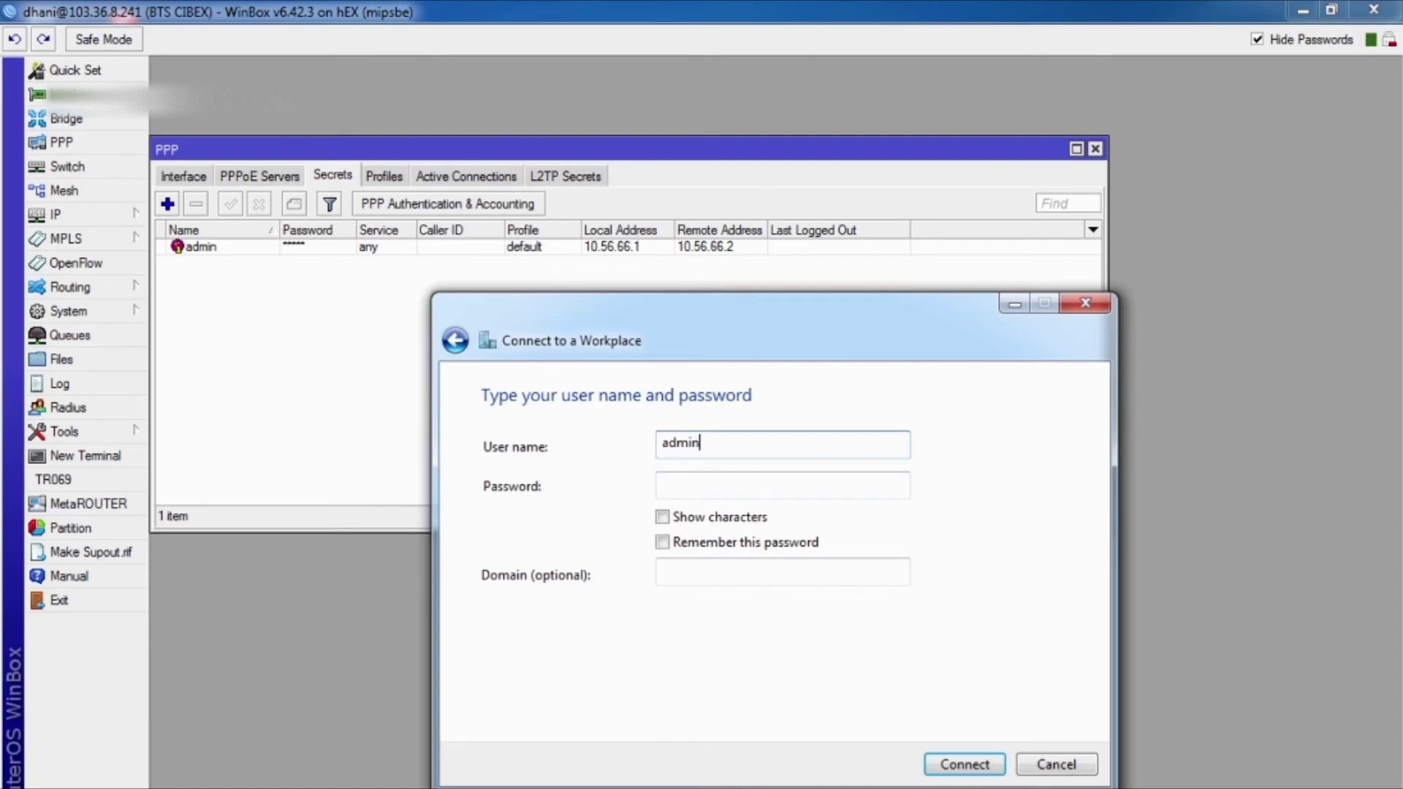
click(662, 484)
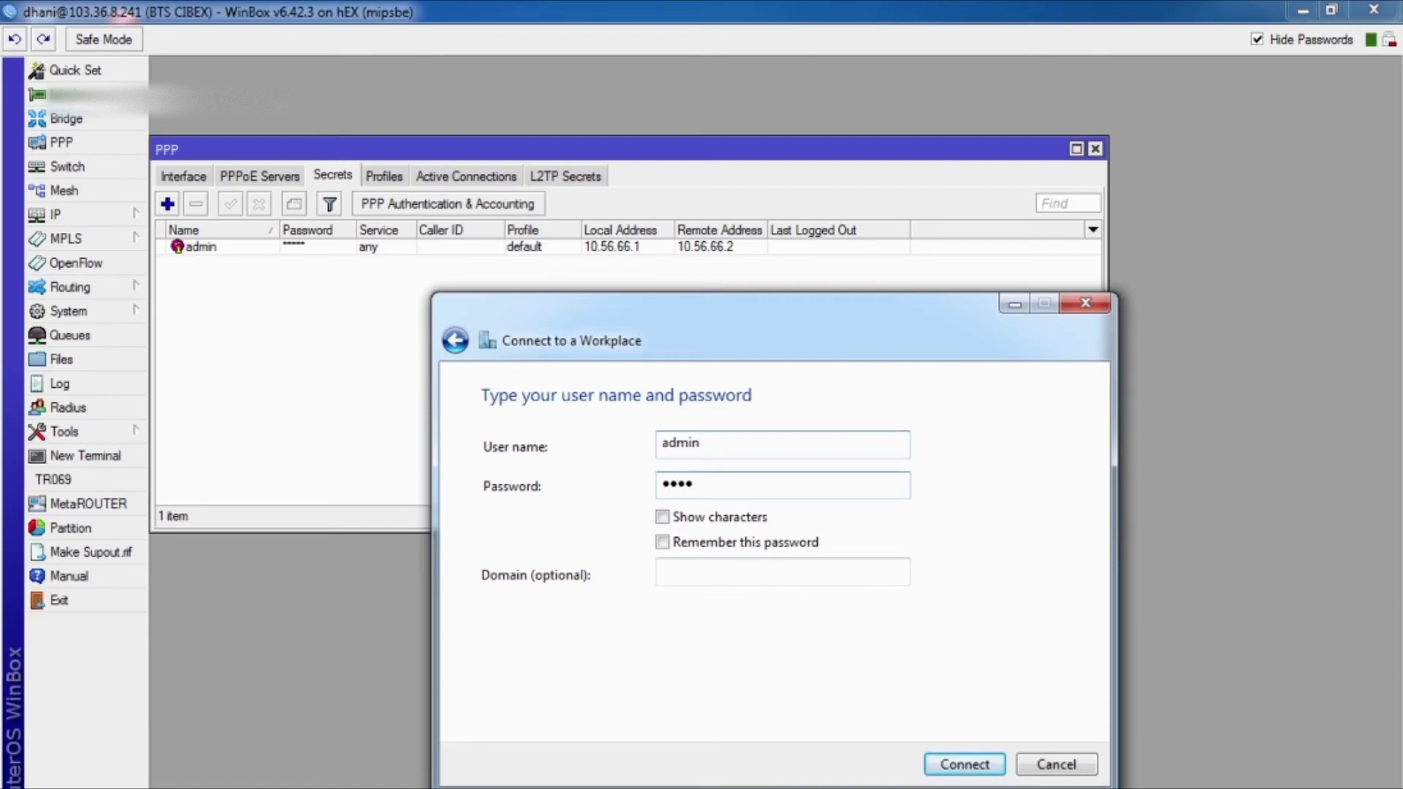
click(990, 764)
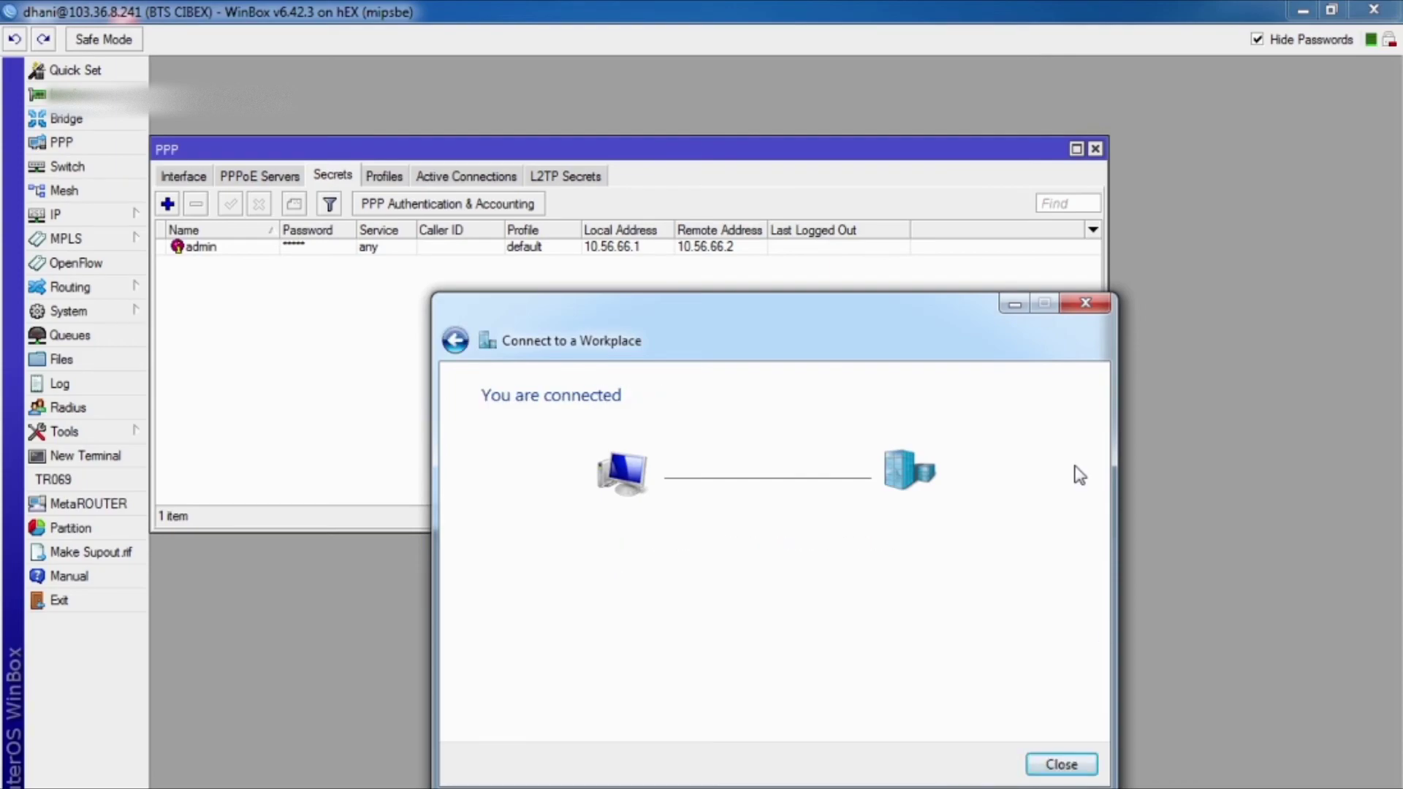
click(1068, 313)
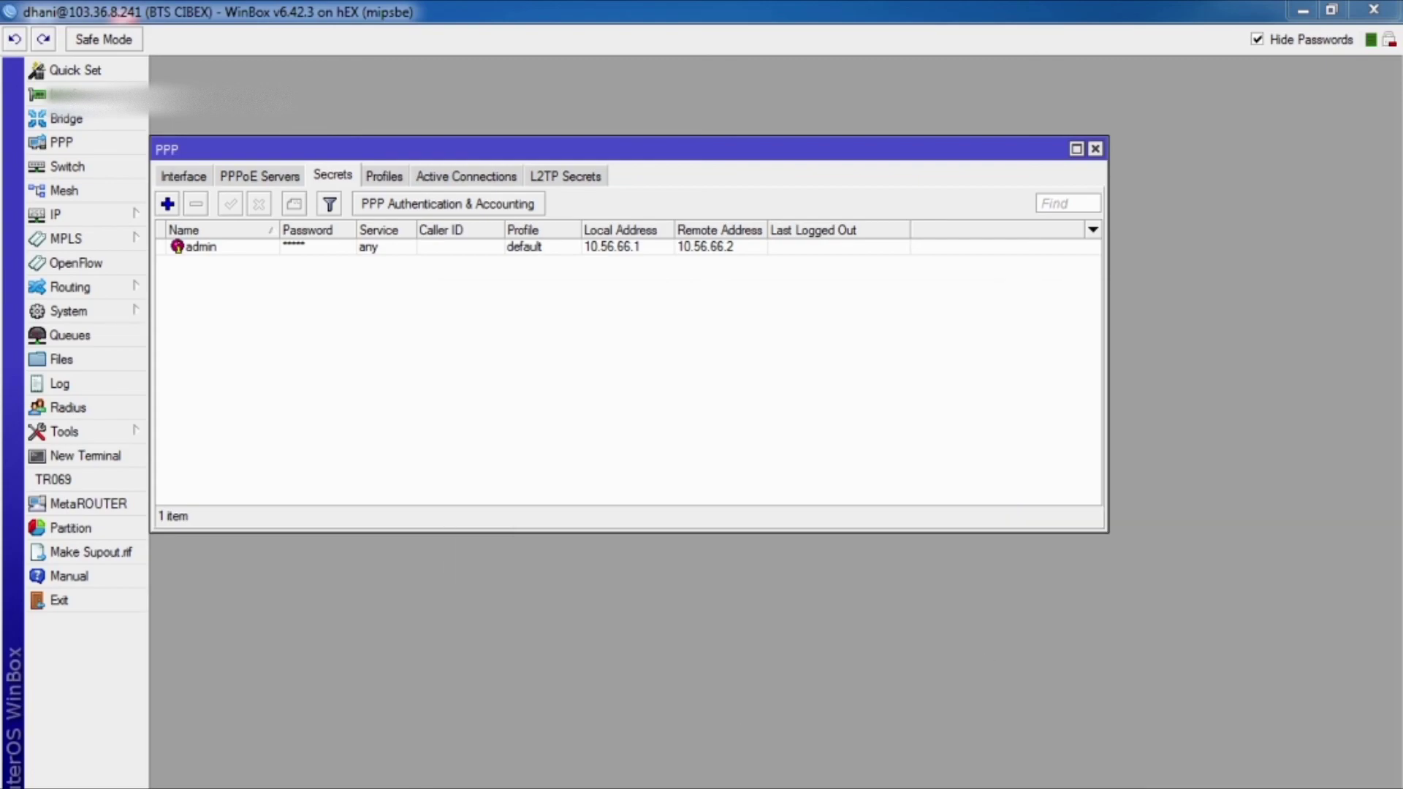
Step: Confirm VPN TEST shows Connected, note 'vpn berhasil' and 'sekian darisaya semoga bermanfaat', then minimise Notepad
click(1279, 786)
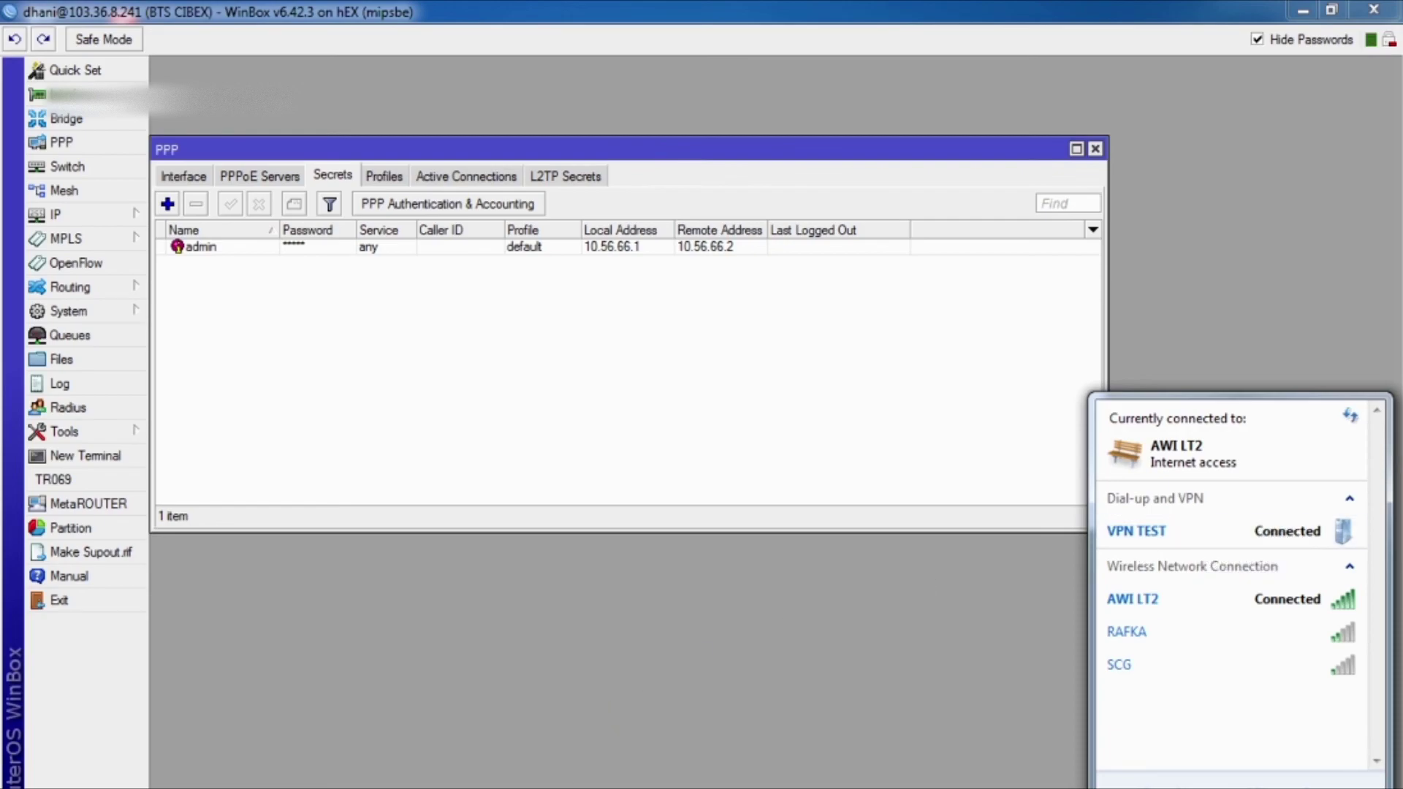
click(458, 786)
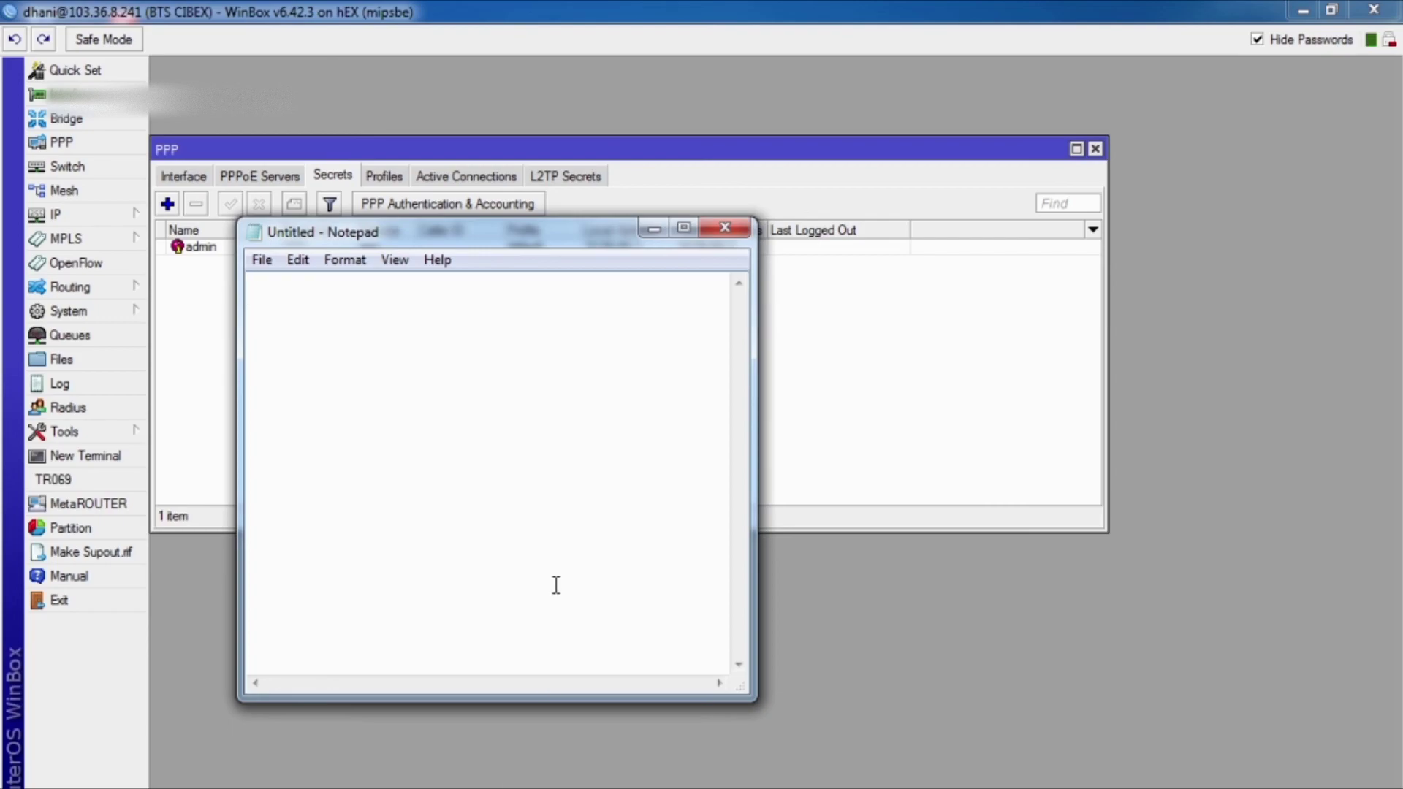
text(vpn berhasil)
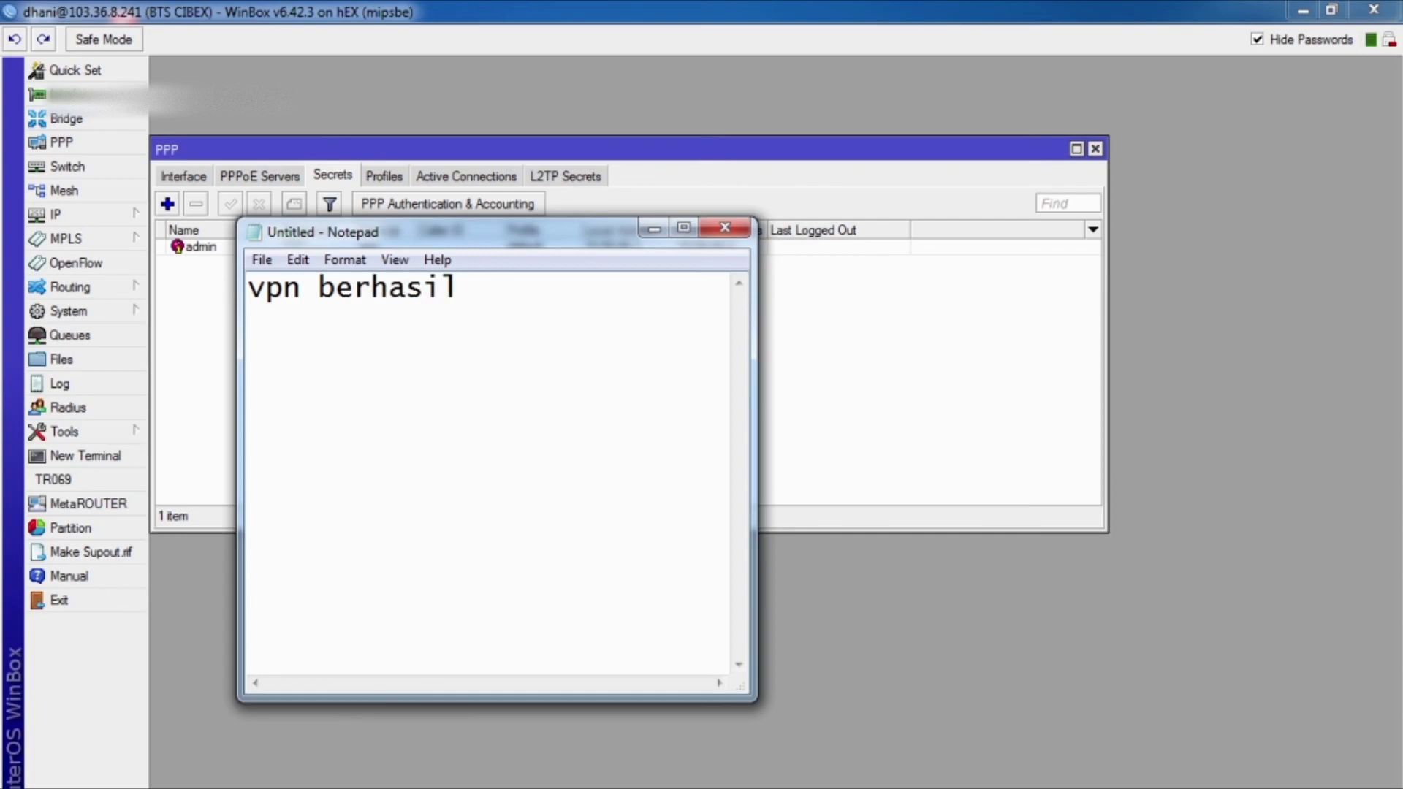
key(Return)
text(sekian )
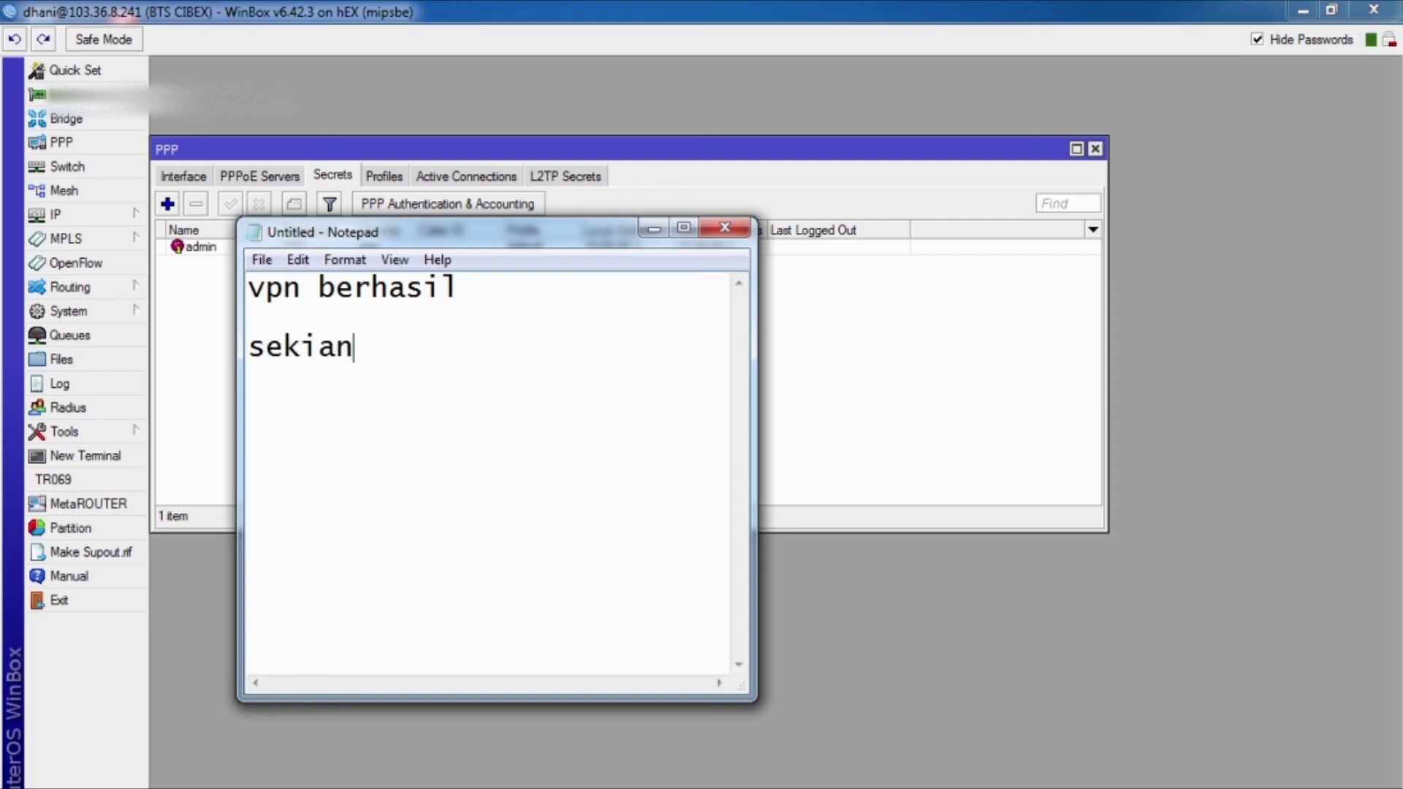
text(darisaya )
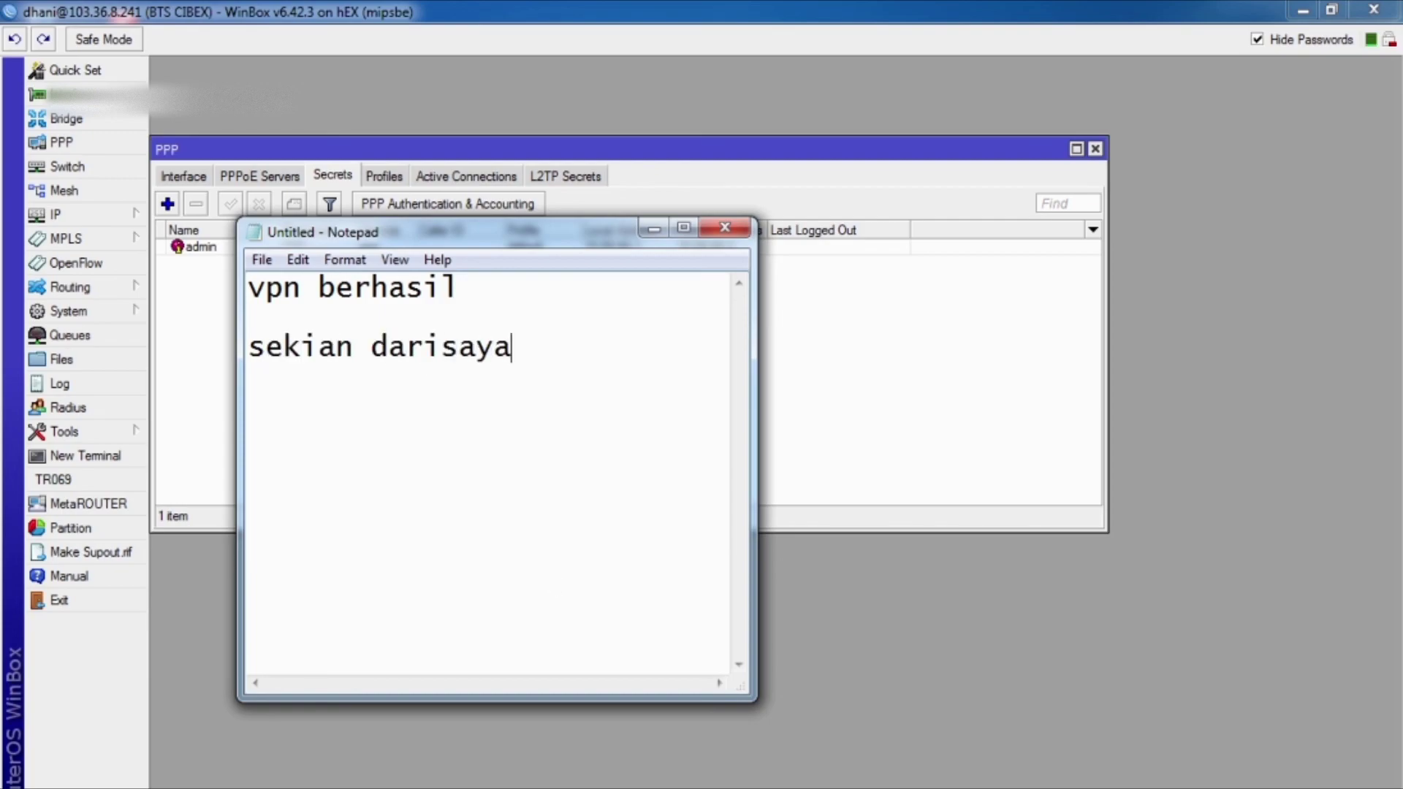
text(semoga berman)
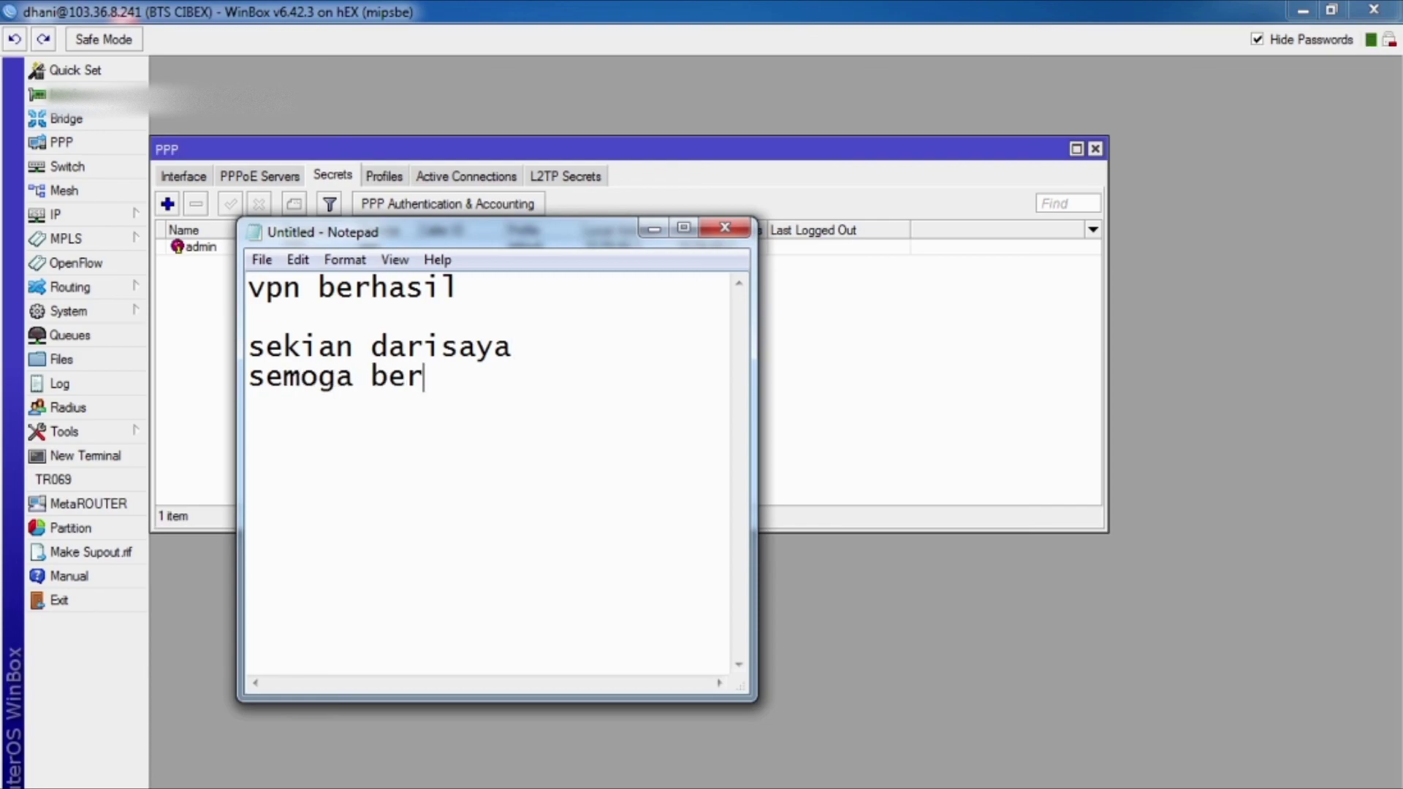
text(faat)
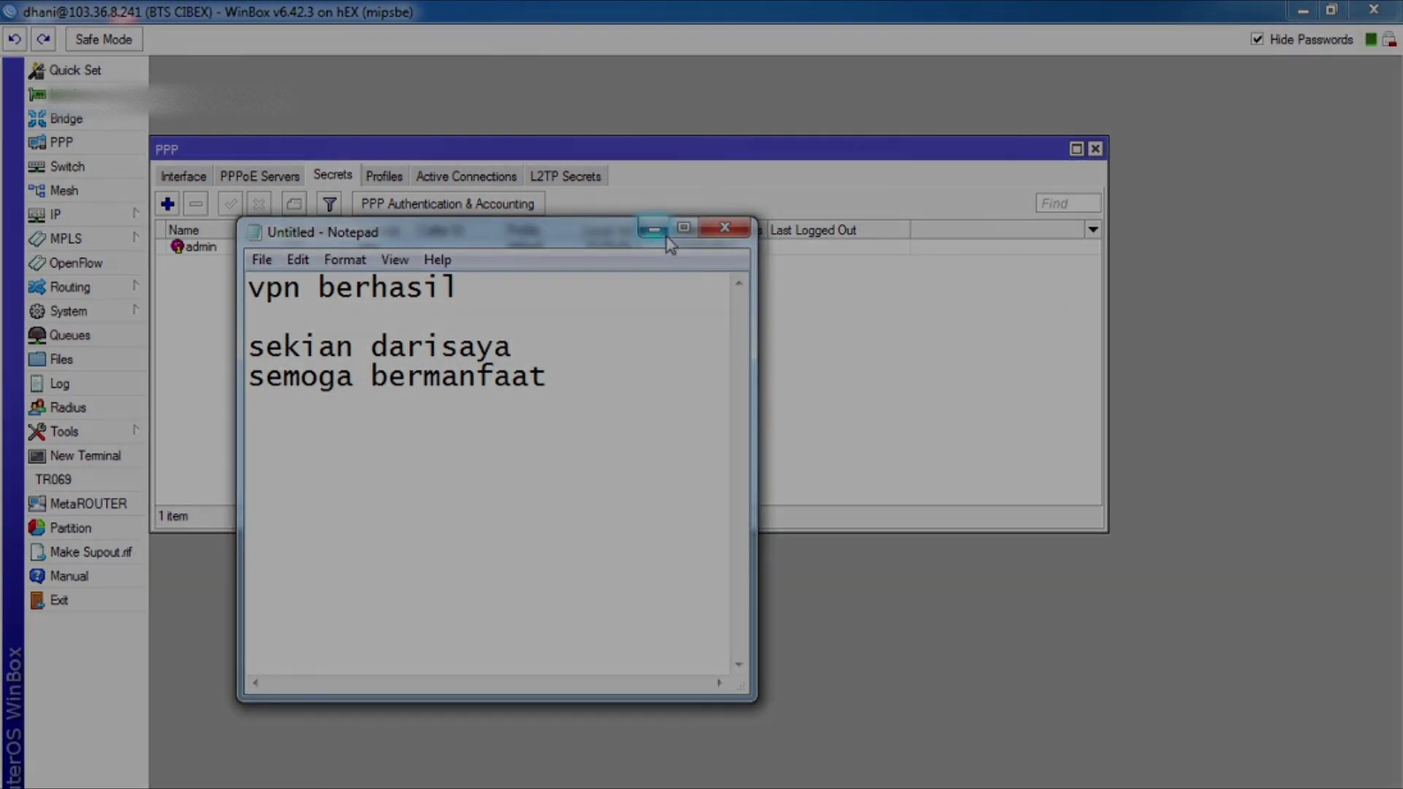
click(667, 240)
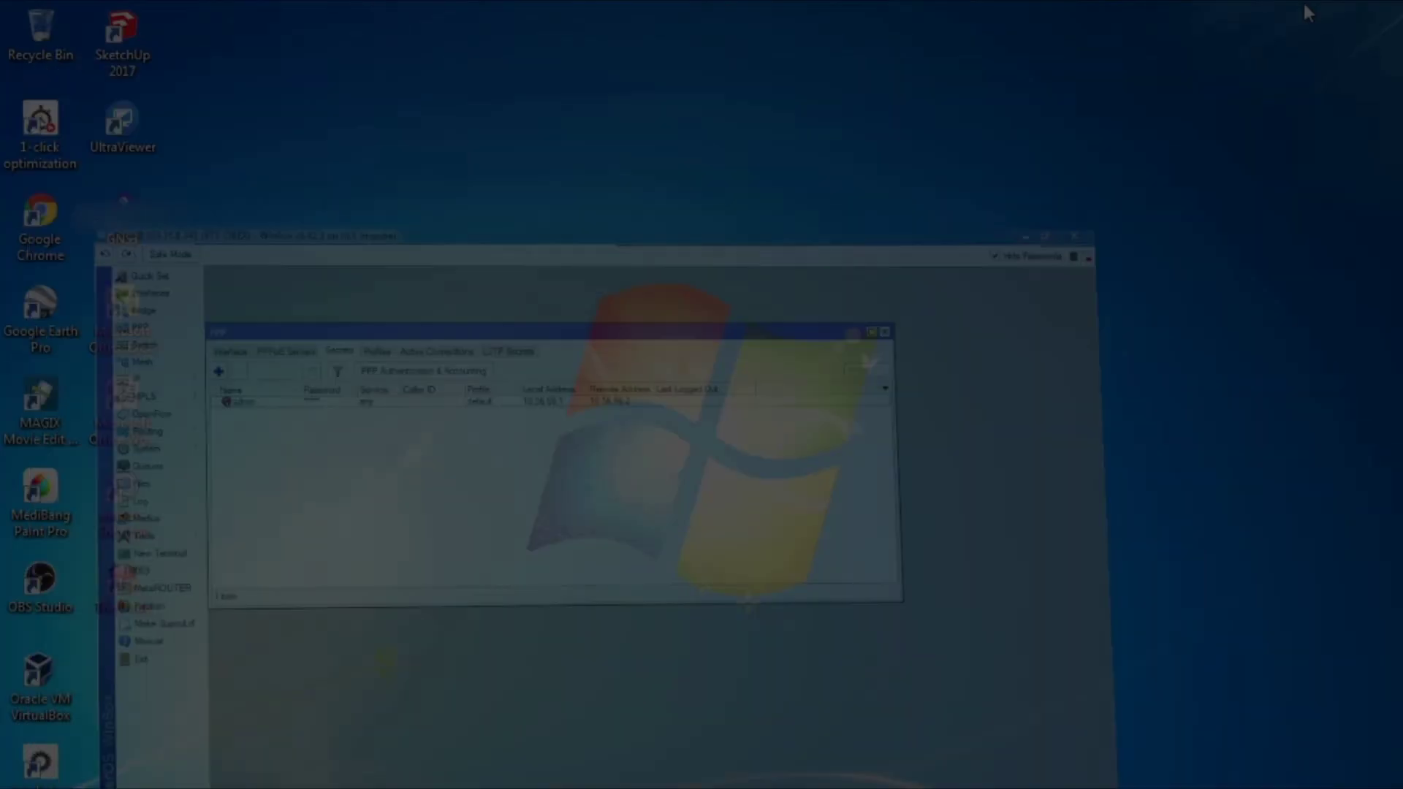